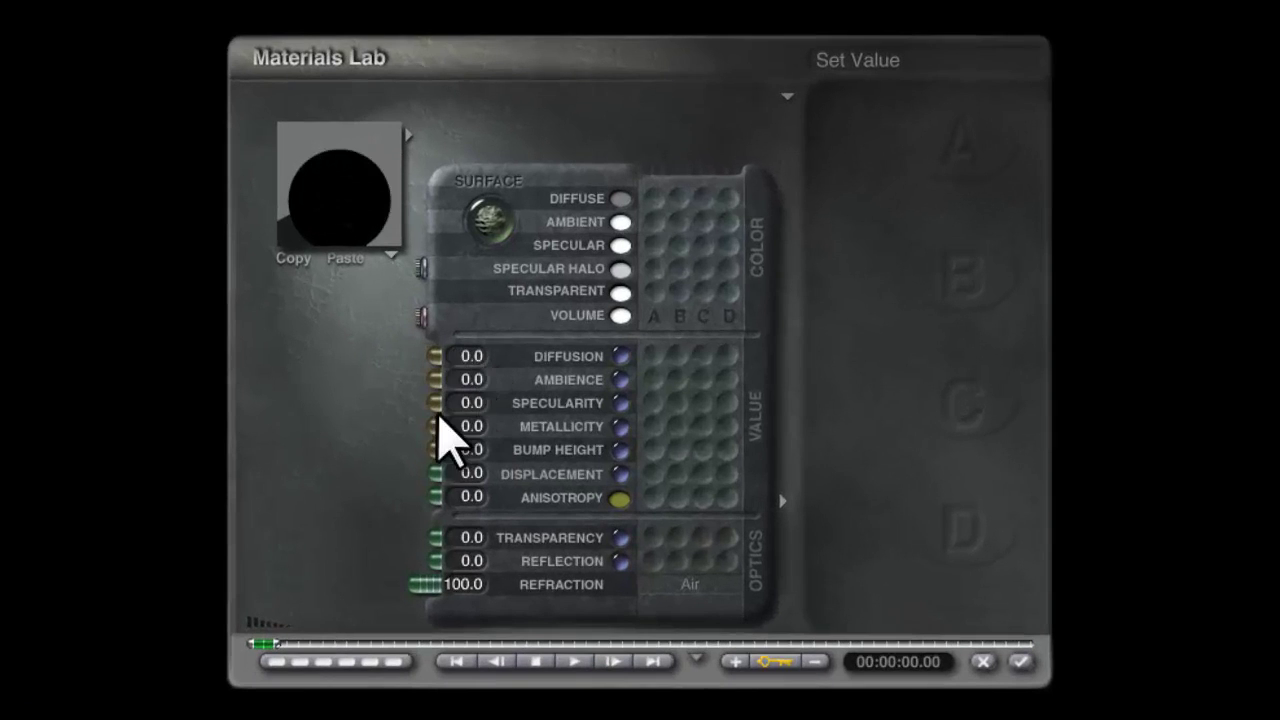
Set specularity to 100 with a pure white 255/255/255 specular halo, then render the dragon.
left_click_drag(437, 403, 229, 423)
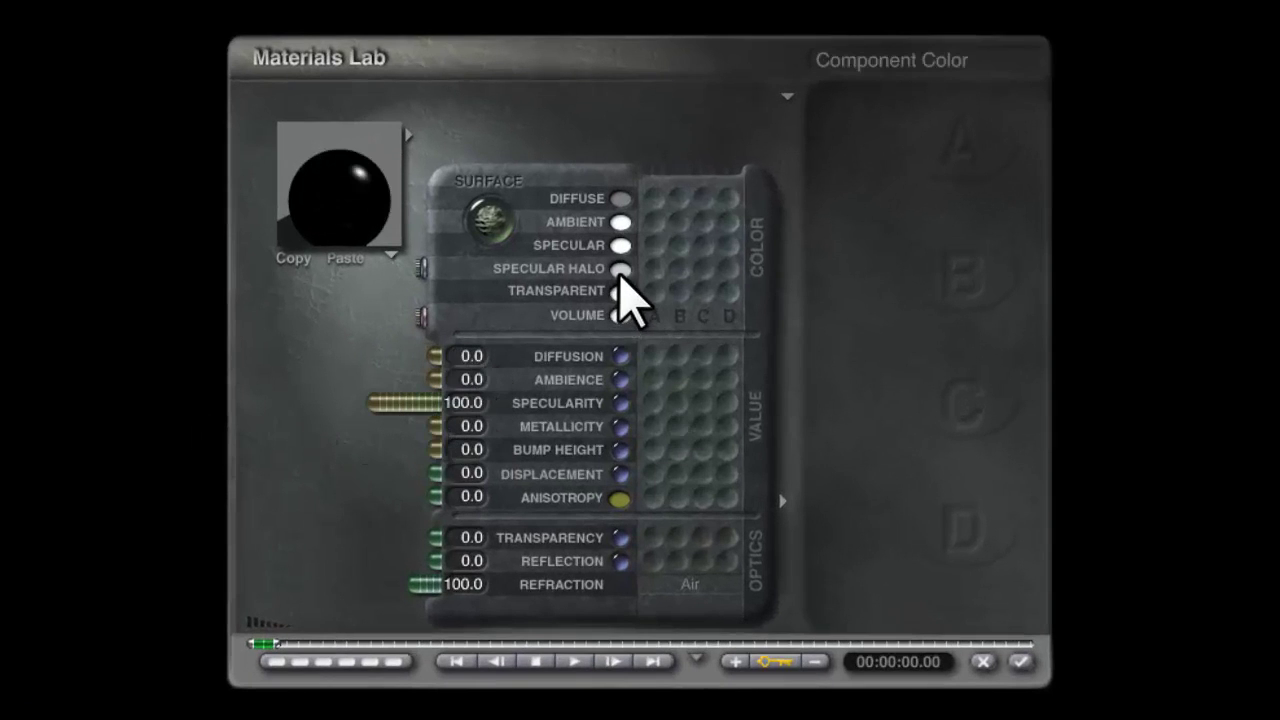
left_click(620, 270)
left_click_drag(663, 329, 835, 328)
left_click_drag(768, 359, 832, 390)
left_click(857, 439)
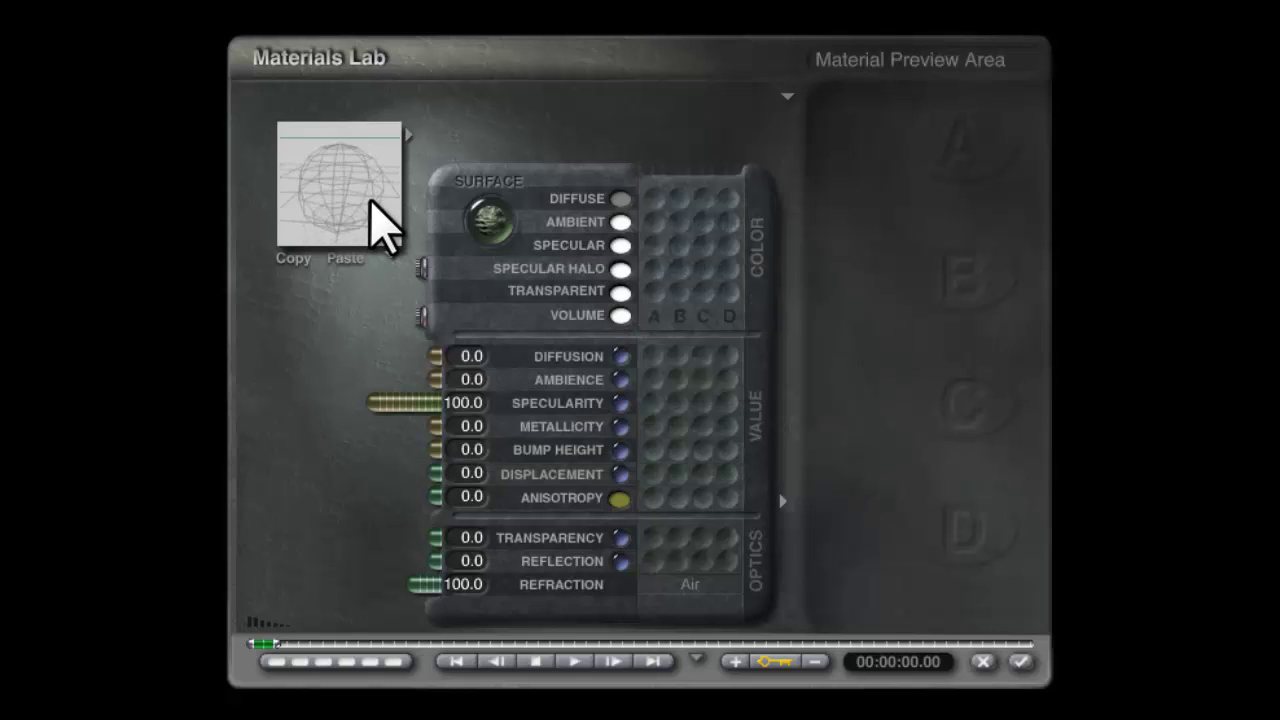
left_click(1003, 647)
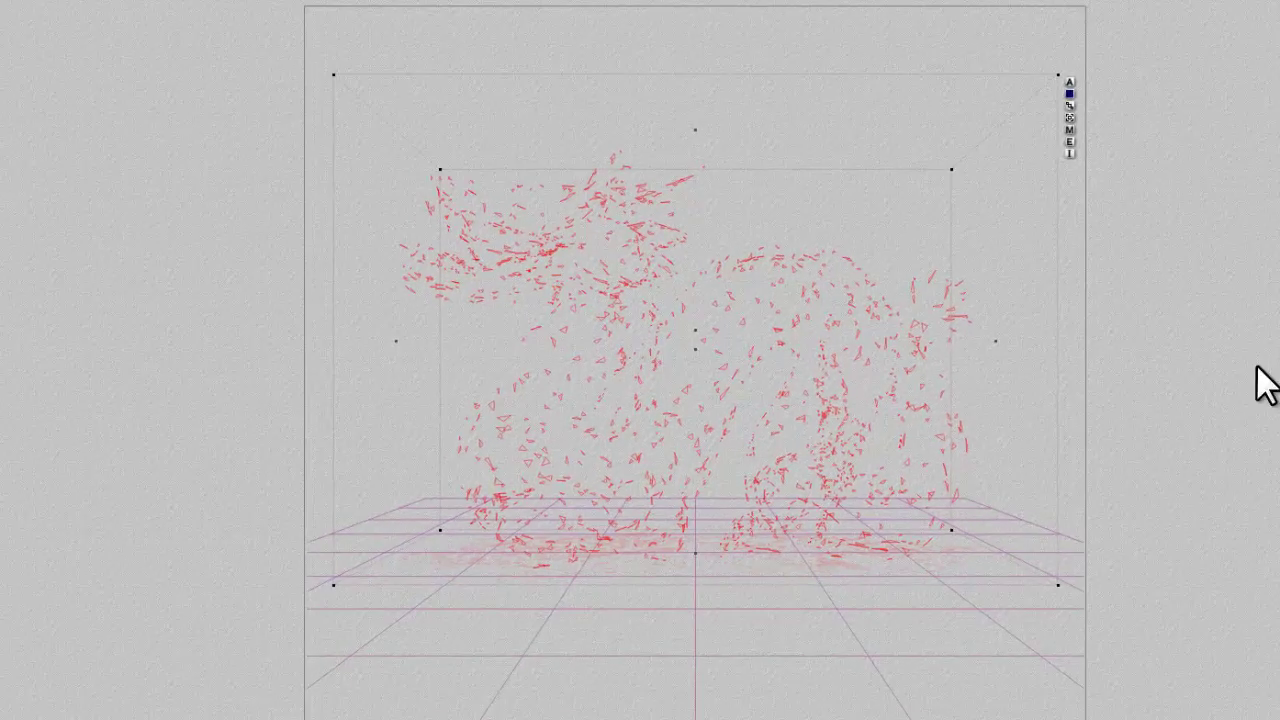
left_click(46, 303)
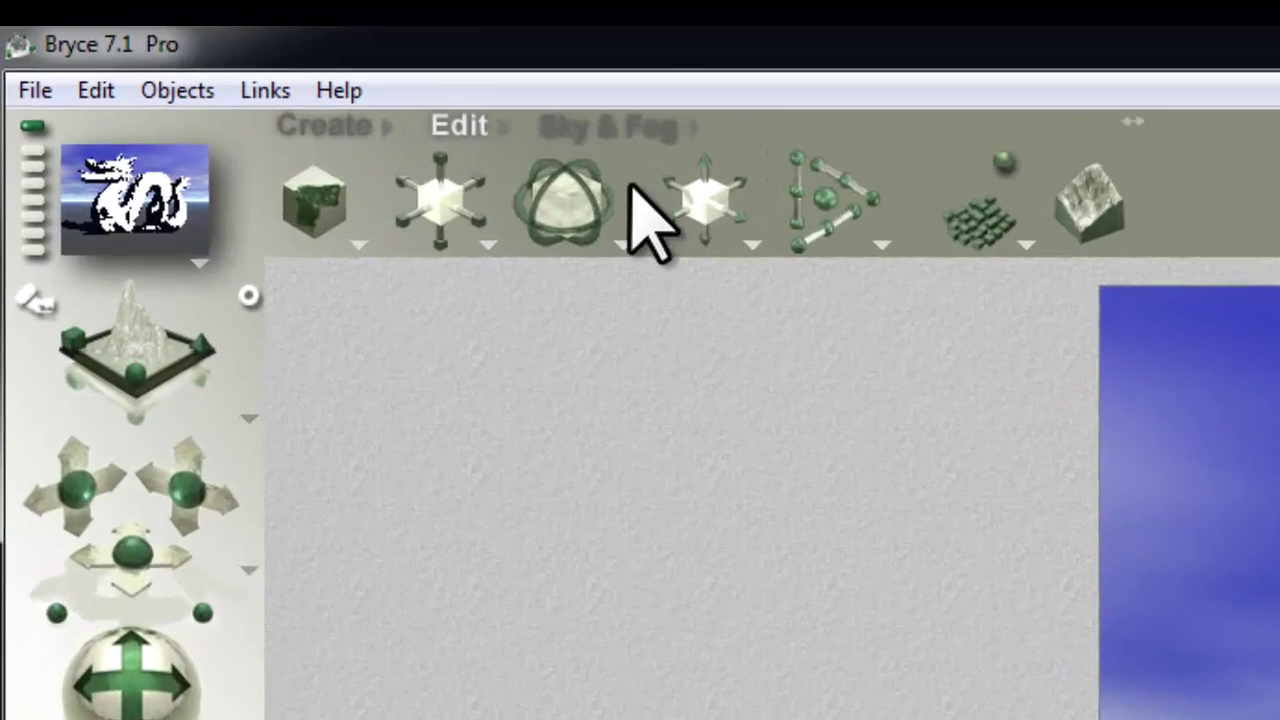
In Sky Lab's IBL settings, enable HDRI image-based lighting generated from the current sky.
left_click(219, 45)
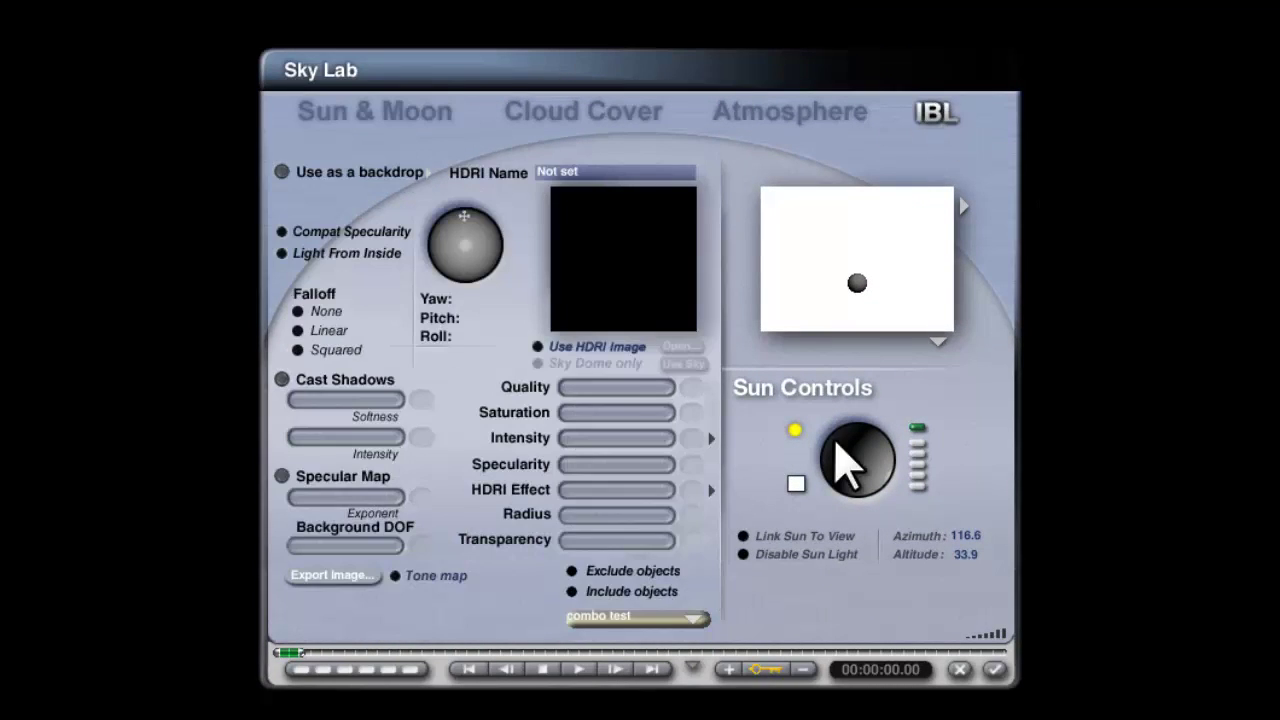
left_click(538, 346)
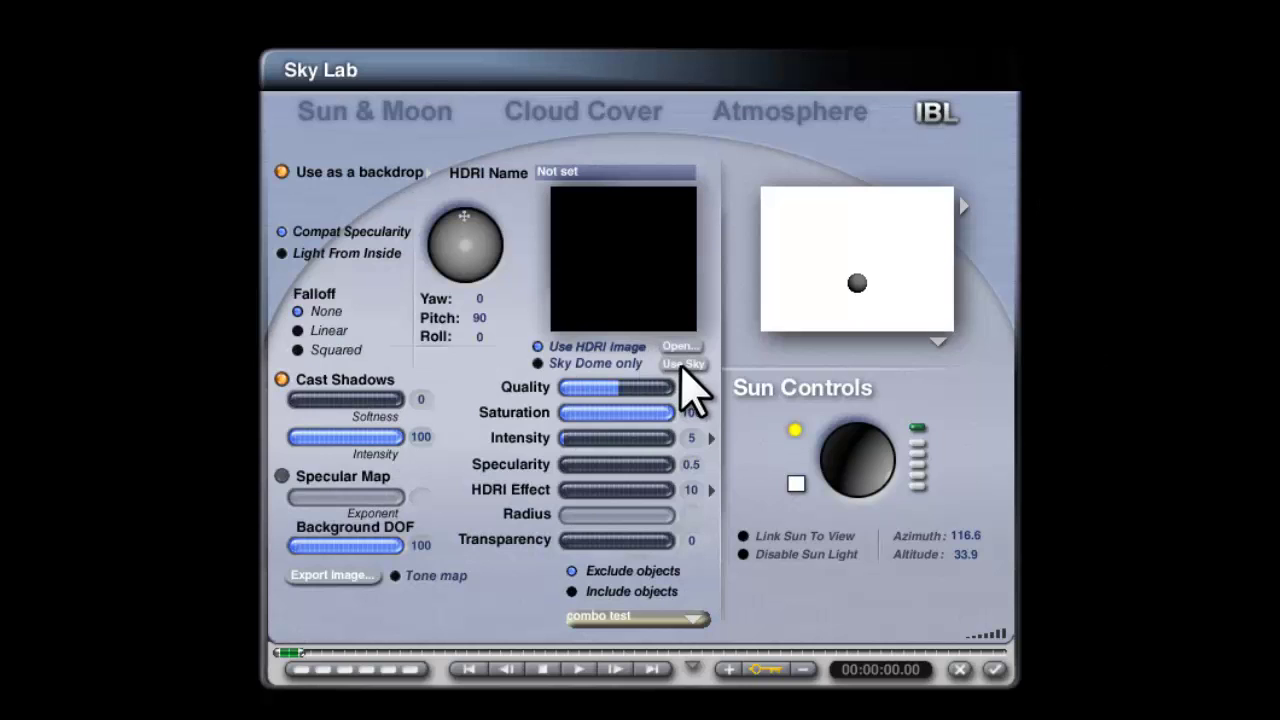
left_click(686, 364)
left_click(783, 434)
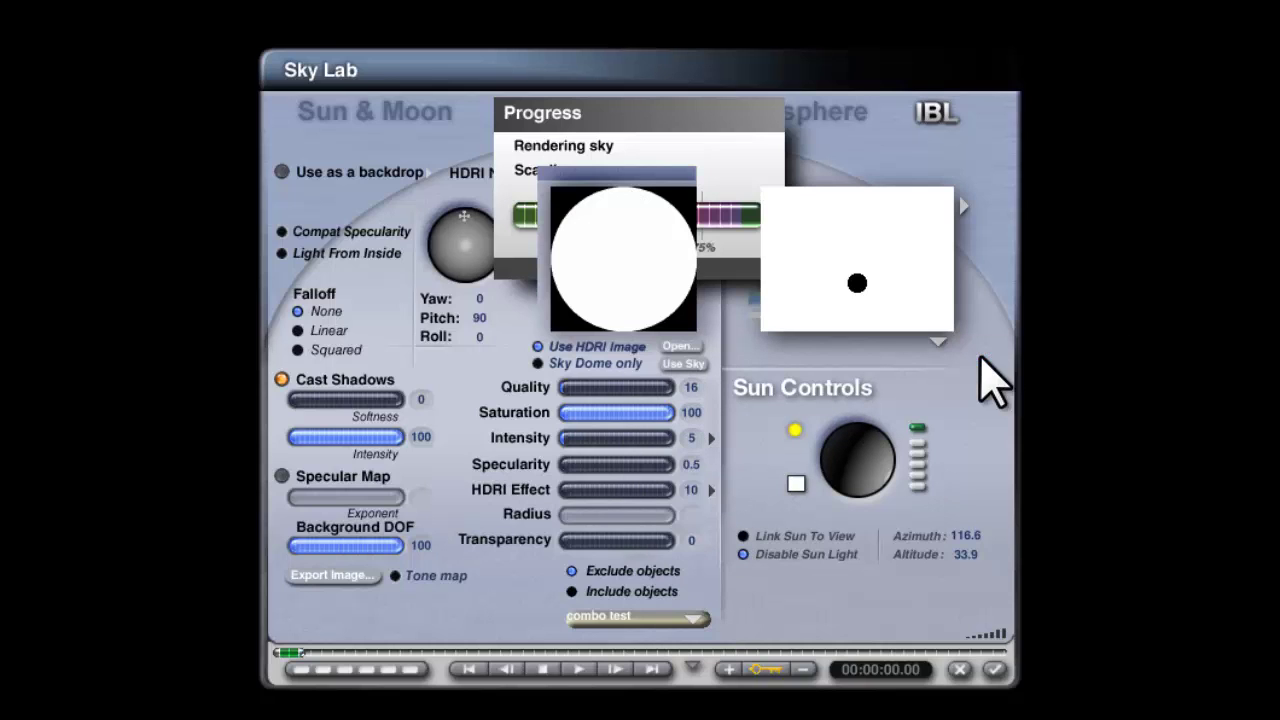
Set HDRI Effect to 0 and turn off Cast Shadows for the image lighting.
left_click(691, 489)
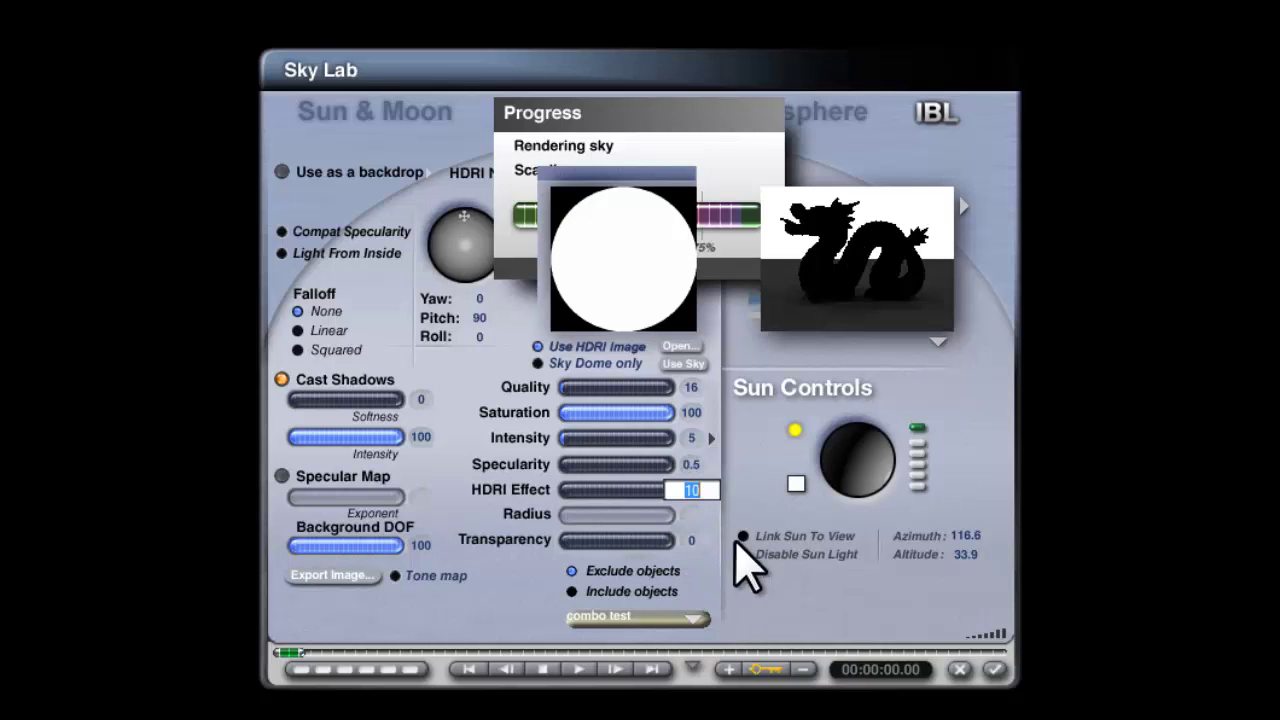
type("0")
key("Return")
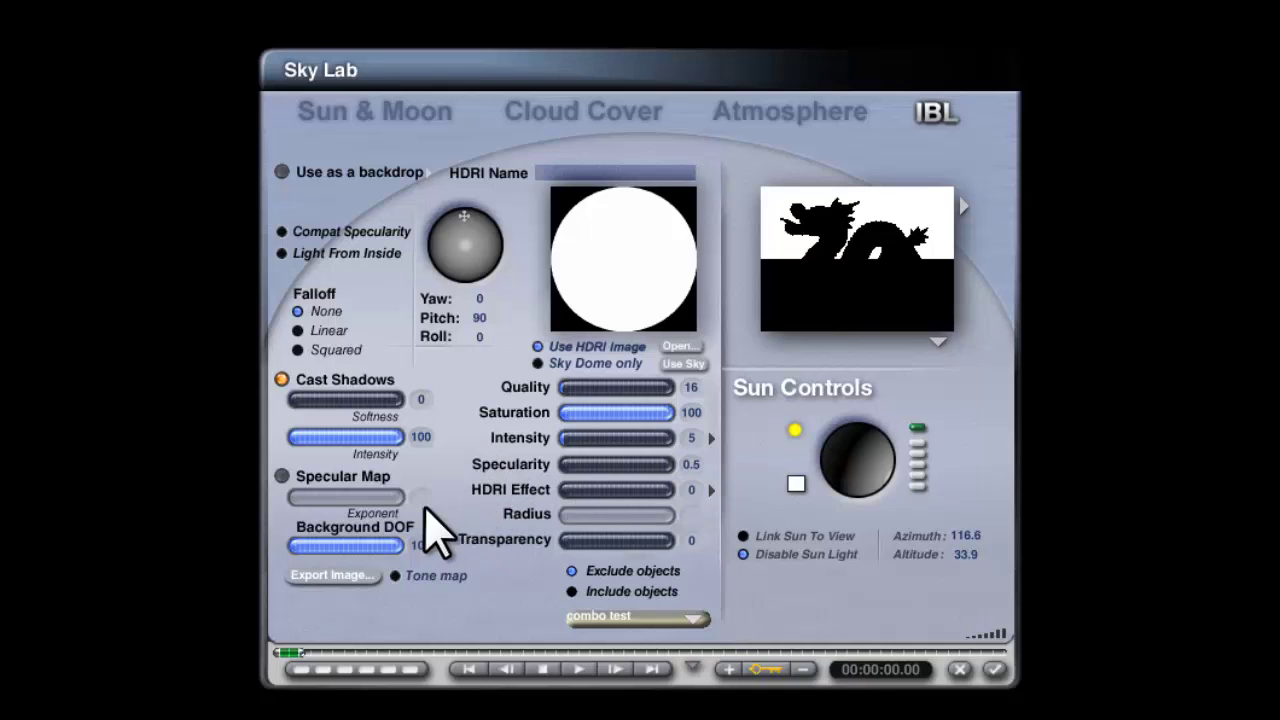
left_click(282, 380)
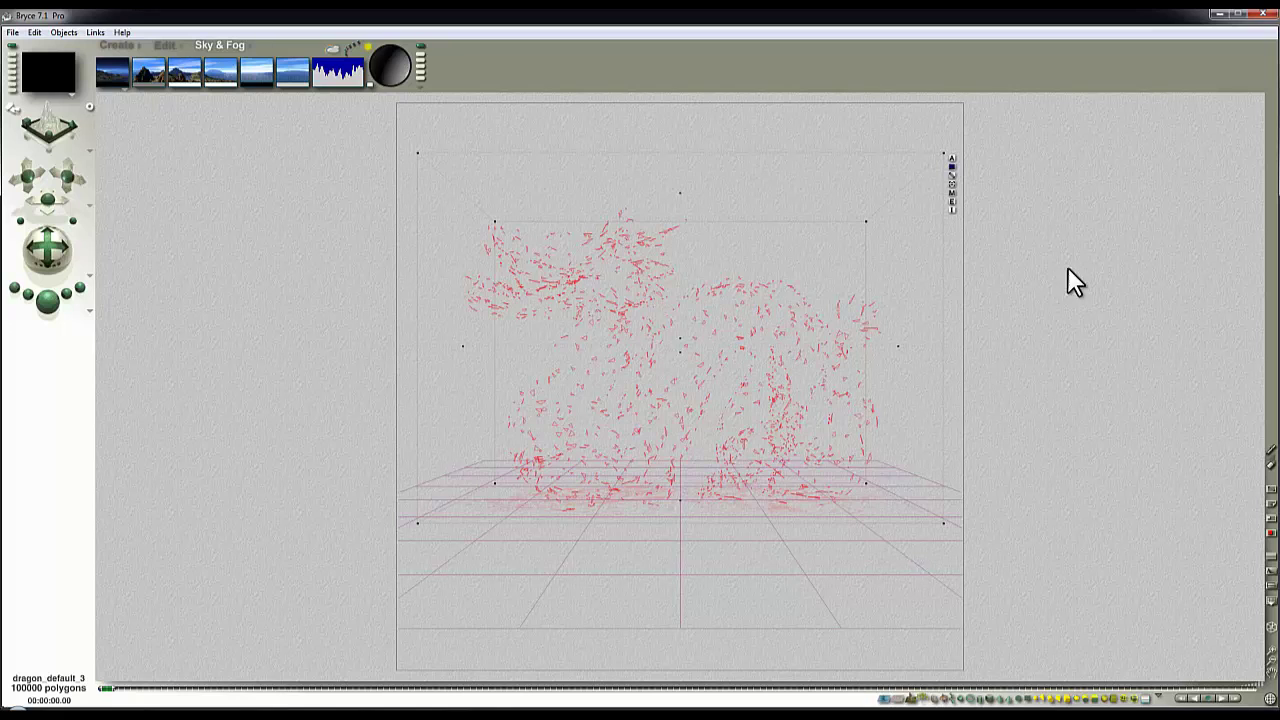
Drive the dragon material's Specularity with the Basic CheckBlue texture from the library.
left_click(953, 193)
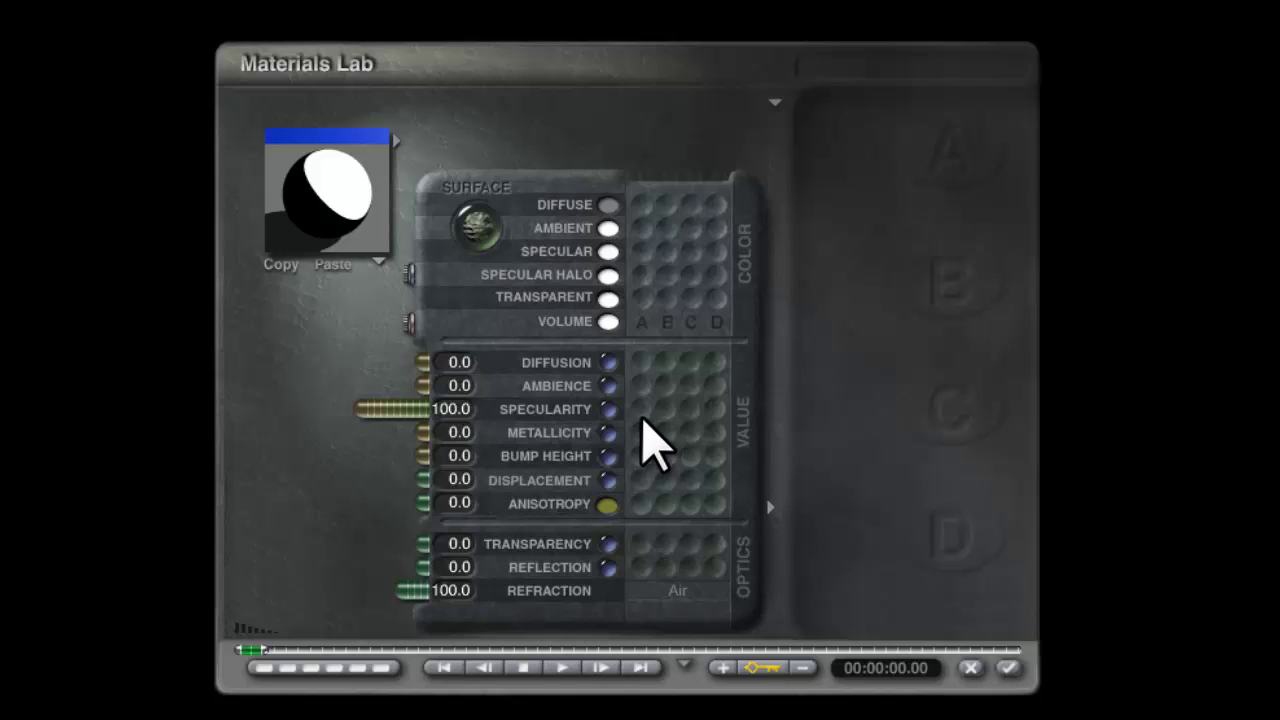
left_click(640, 410)
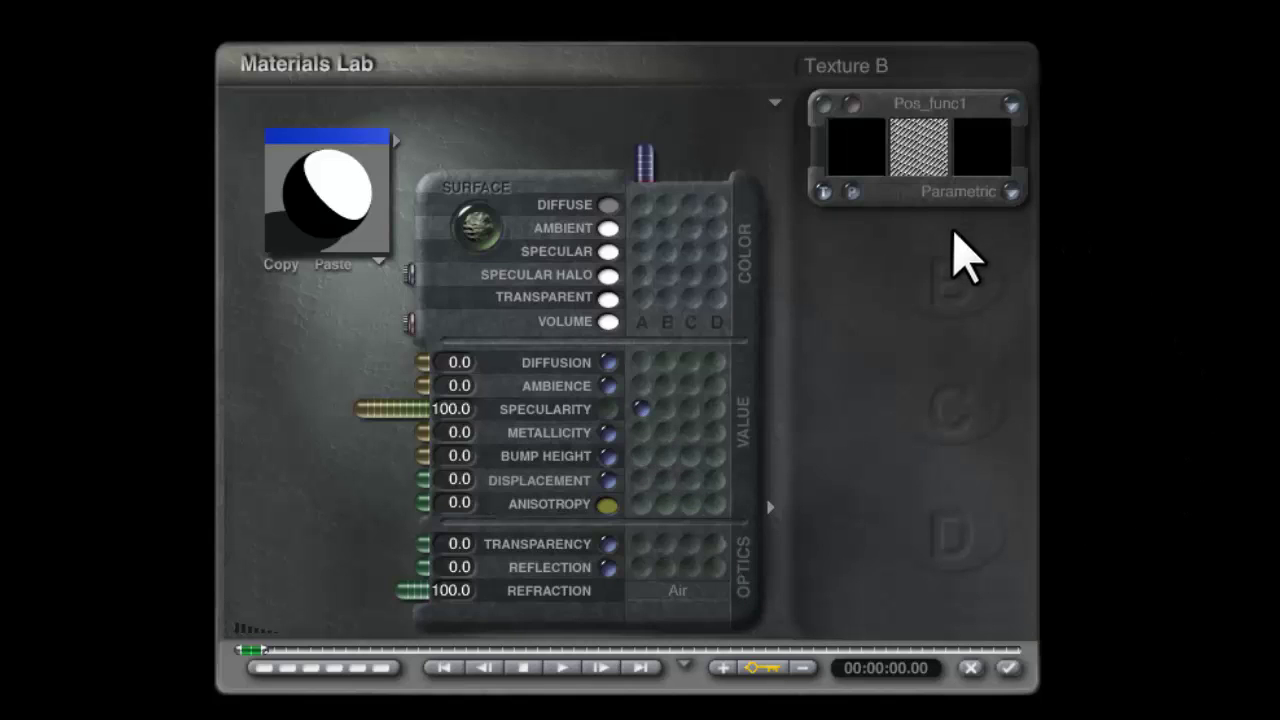
left_click(928, 130)
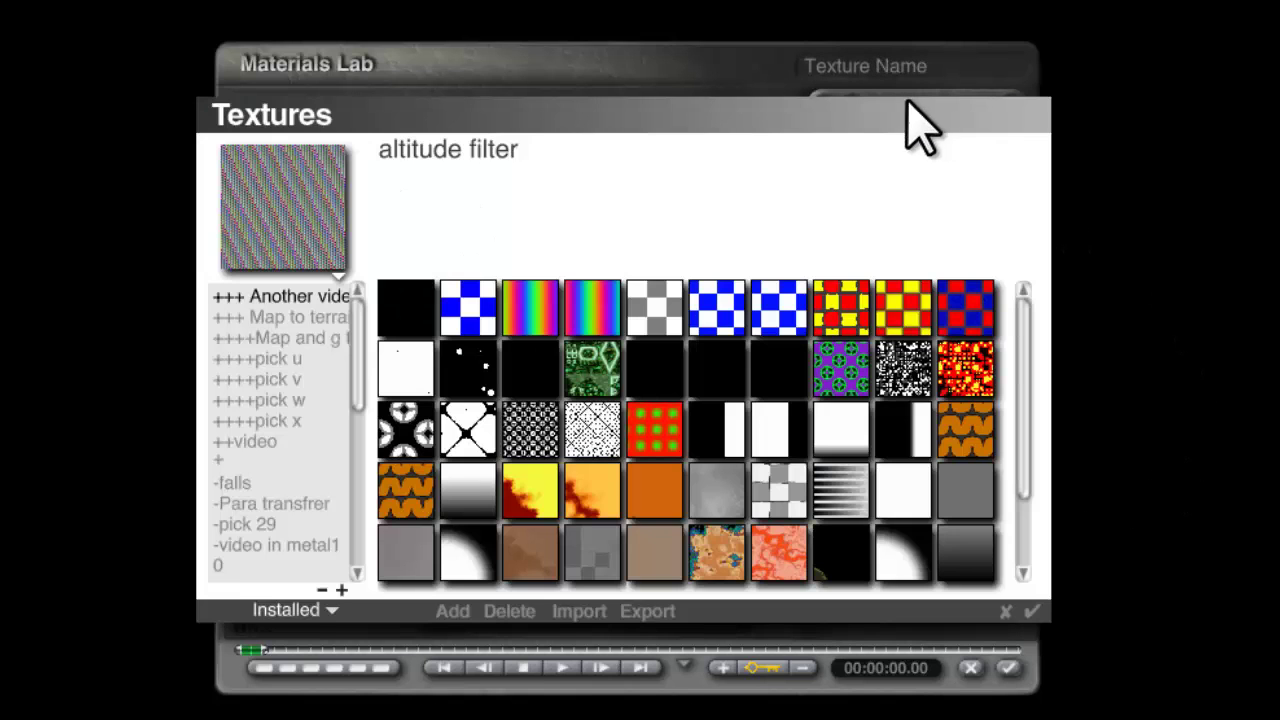
scroll(346, 431, "down", 2)
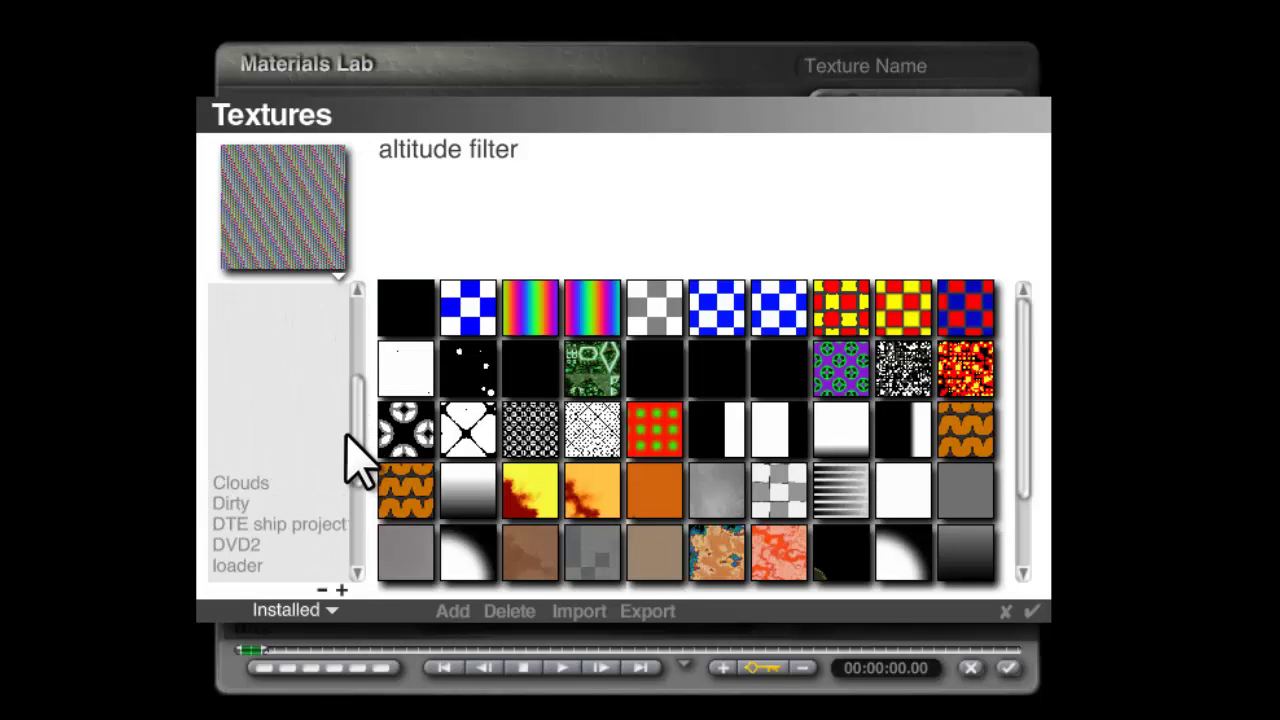
scroll(300, 420, "up", 1)
left_click(251, 402)
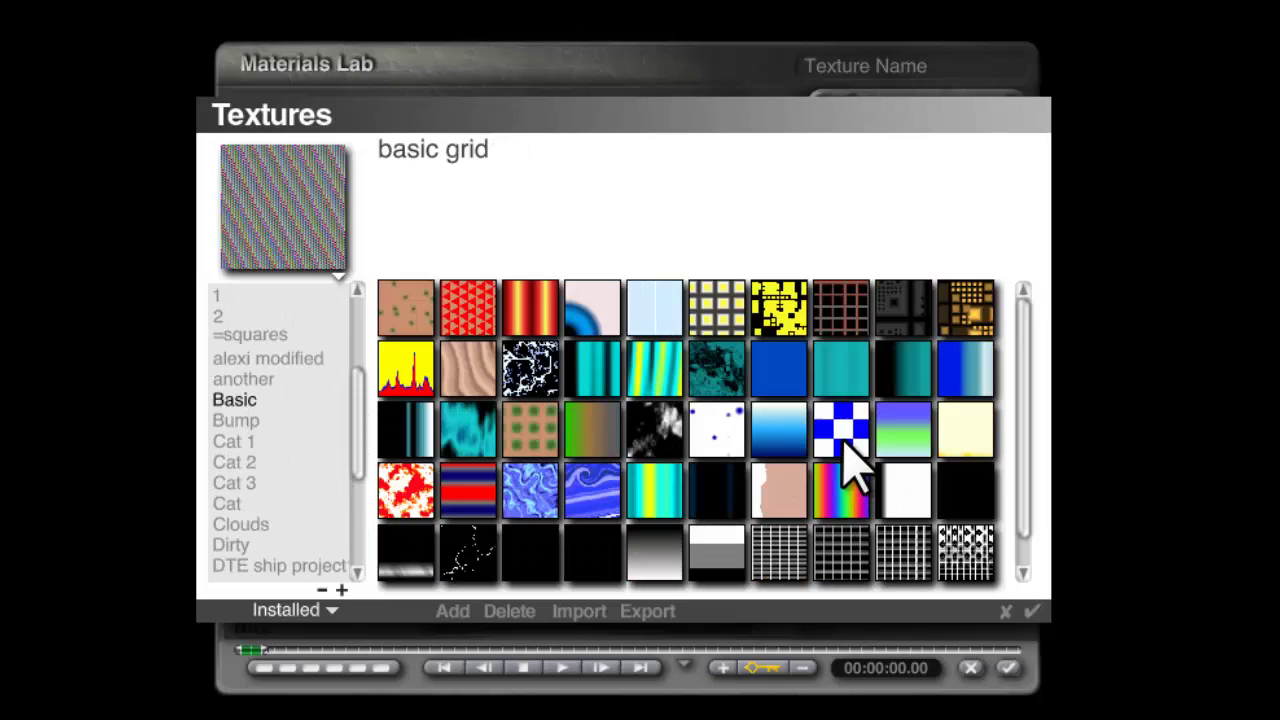
left_click(850, 447)
left_click(1034, 612)
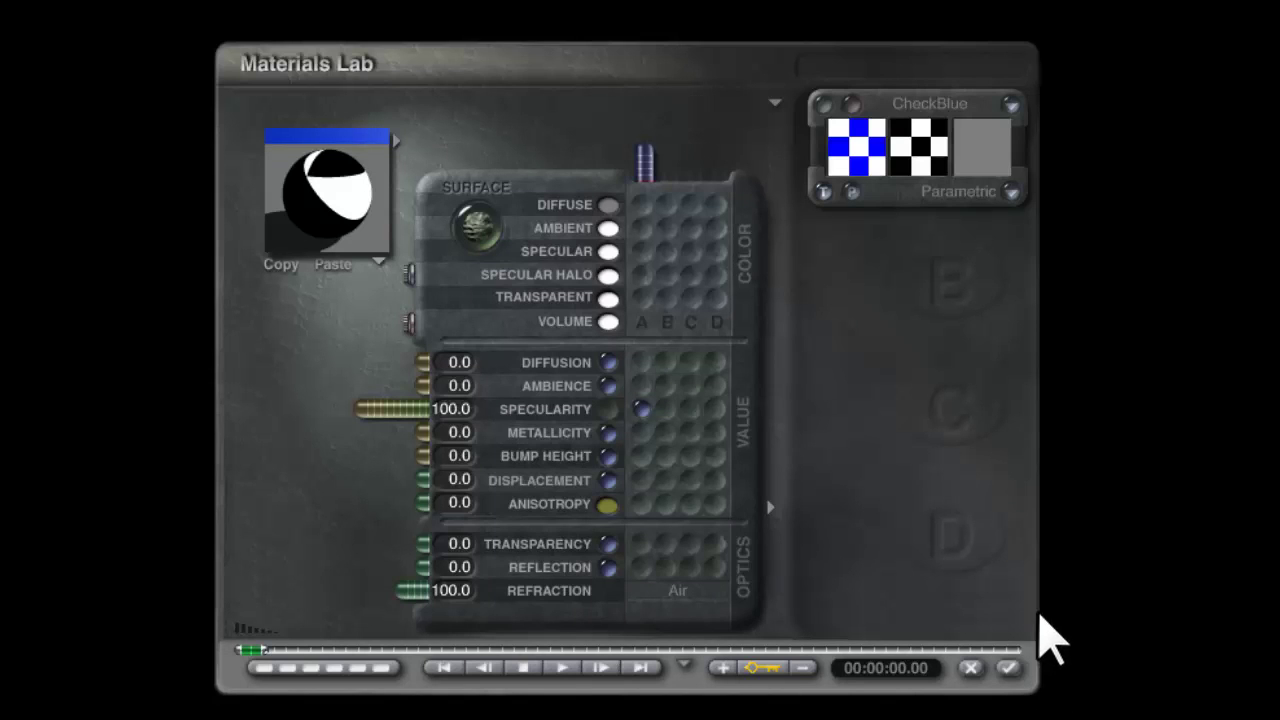
Open CheckBlue in the Deep Texture Editor and inspect component 1's filter, phase and noise settings.
left_click(852, 101)
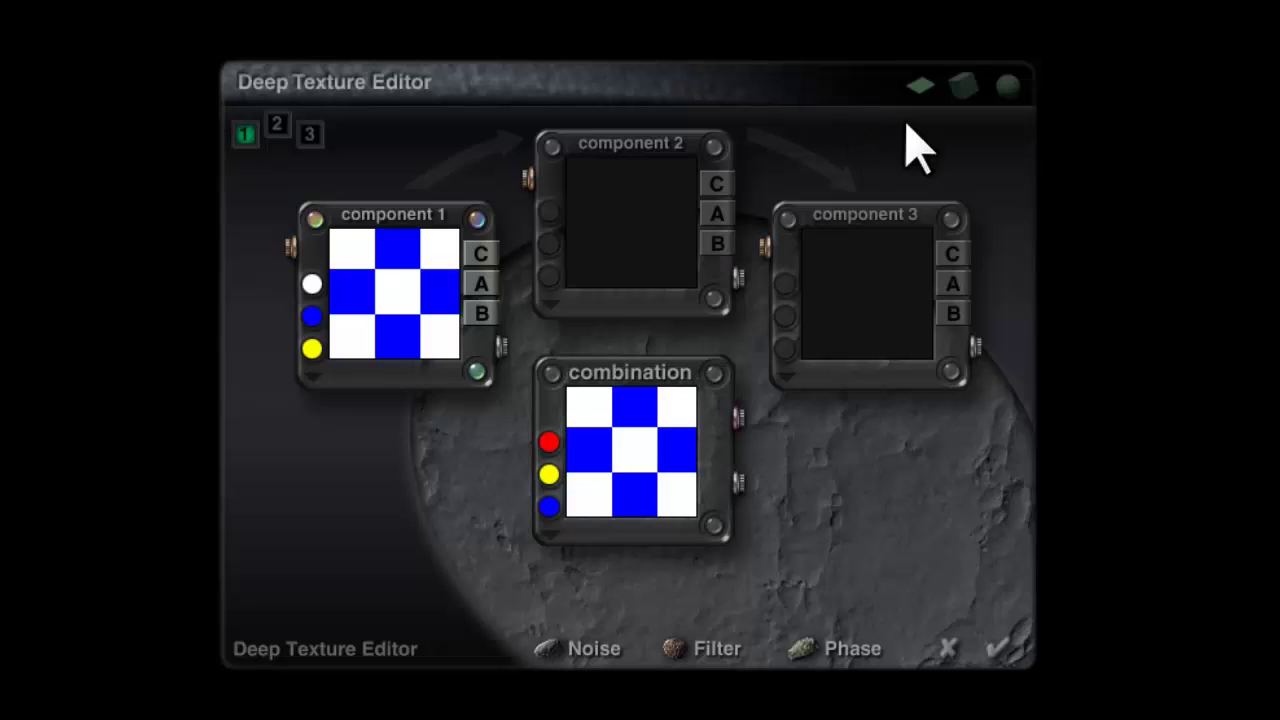
left_click(477, 219)
left_click(476, 371)
left_click(313, 221)
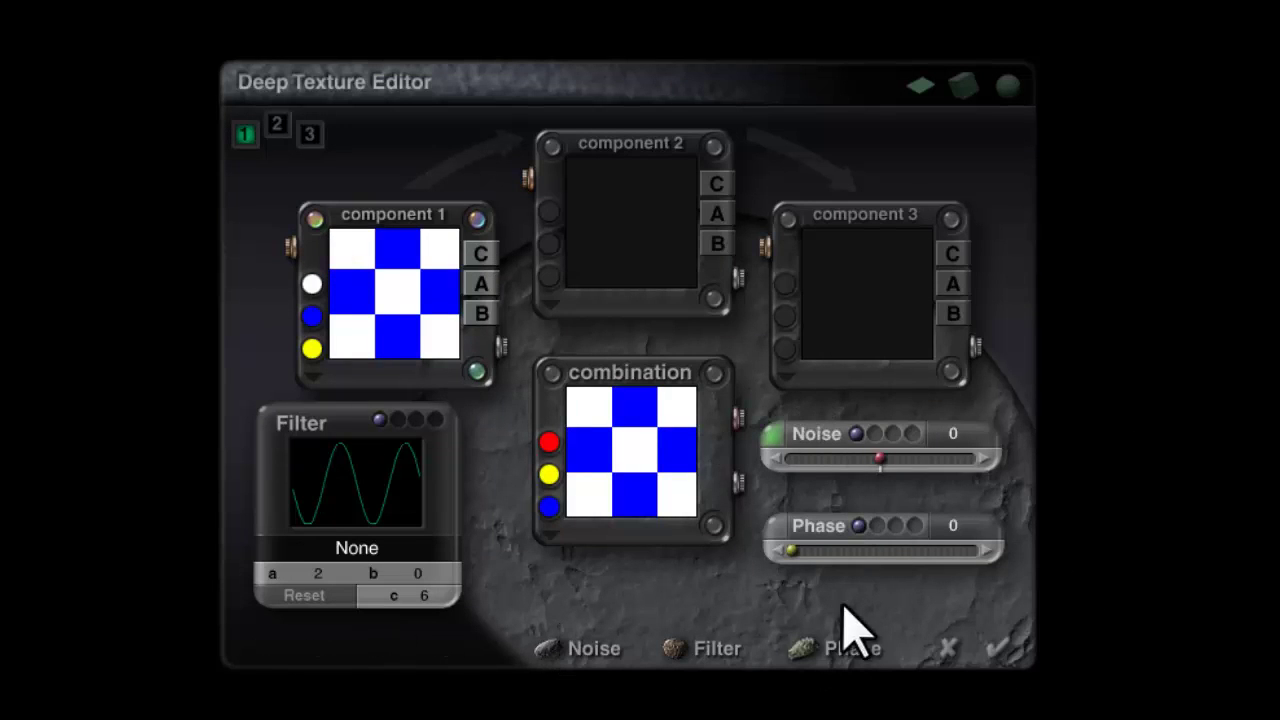
Set component 1's noise to Distance Squared, Minimum mode, 1 octave, frequency 31.
left_click(775, 437)
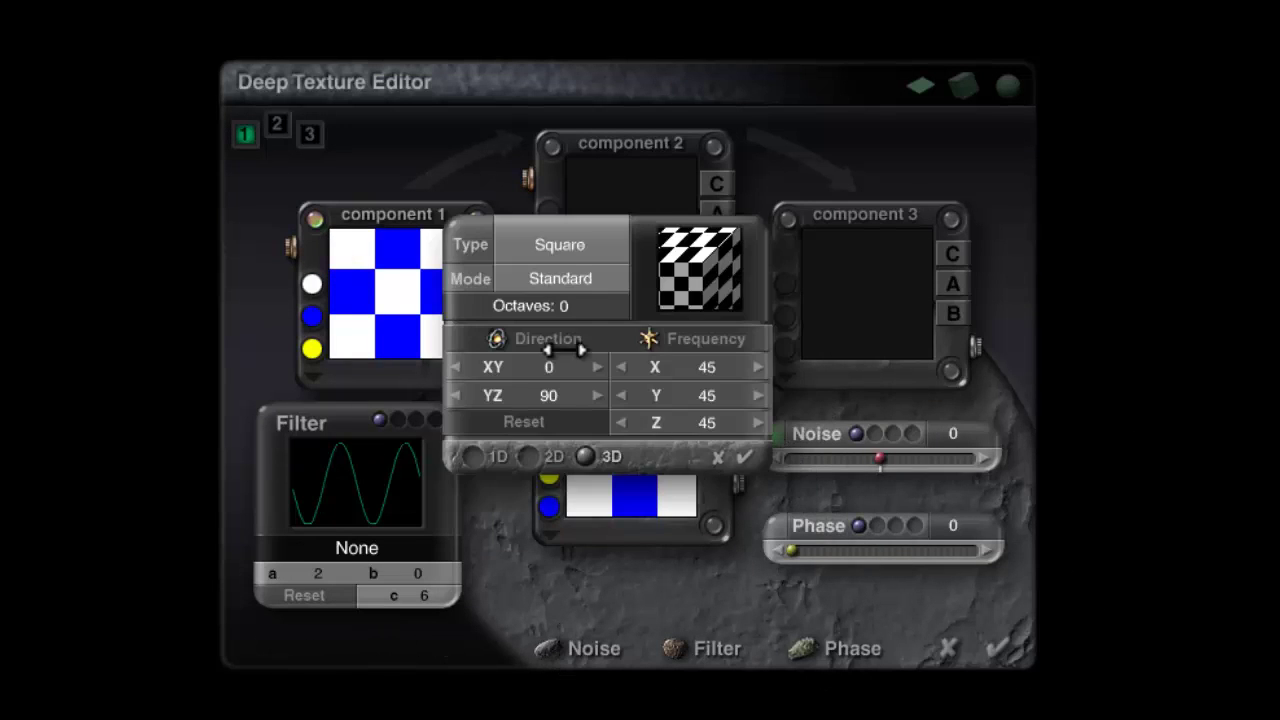
left_click(562, 246)
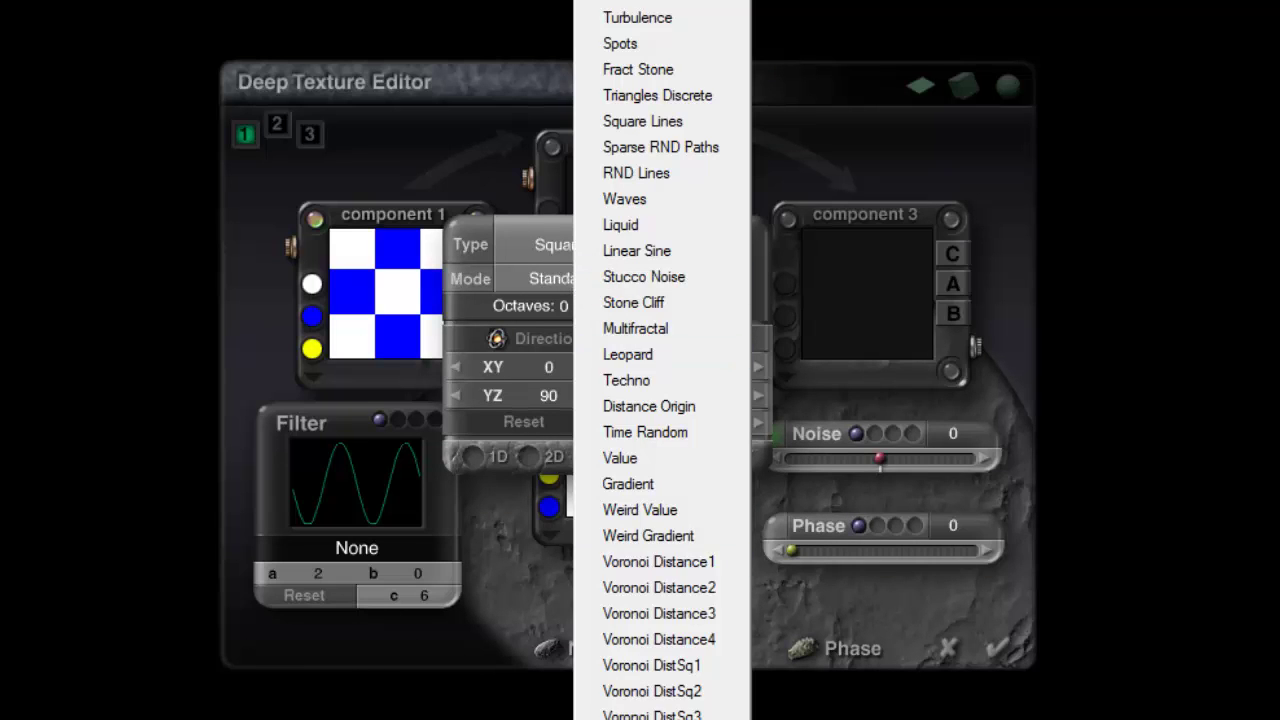
left_click(624, 537)
left_click(562, 283)
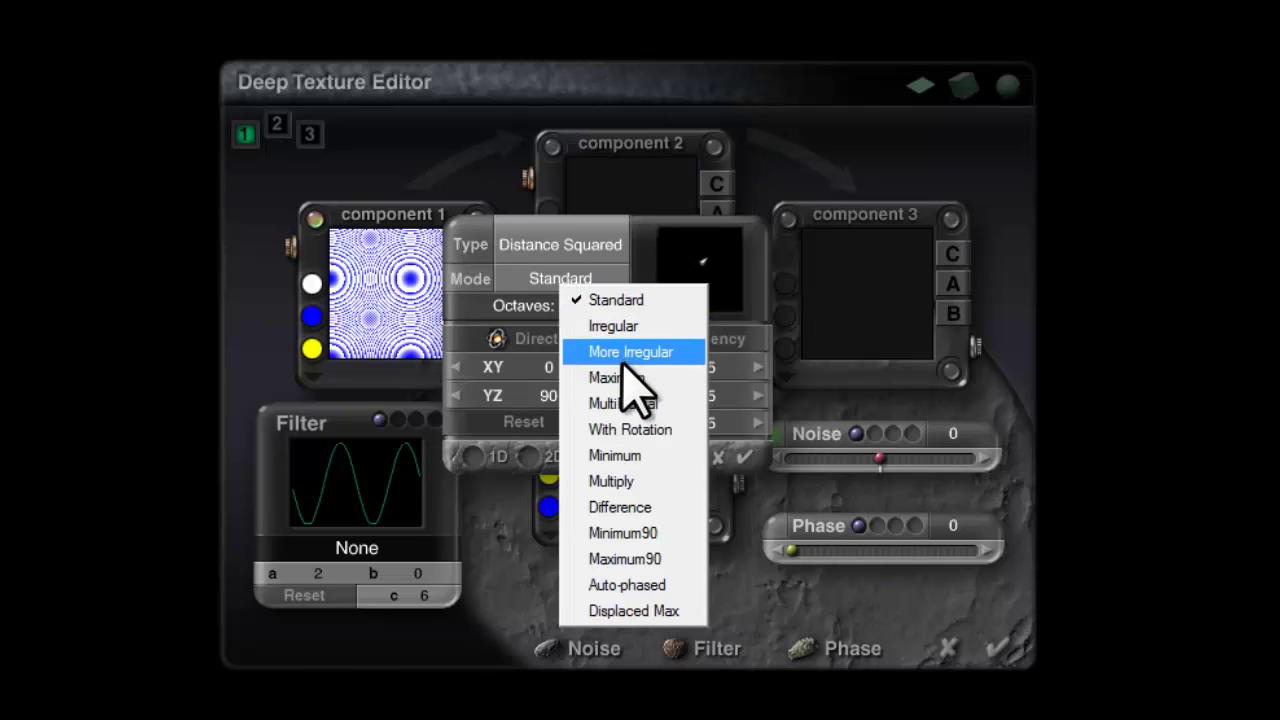
left_click(620, 456)
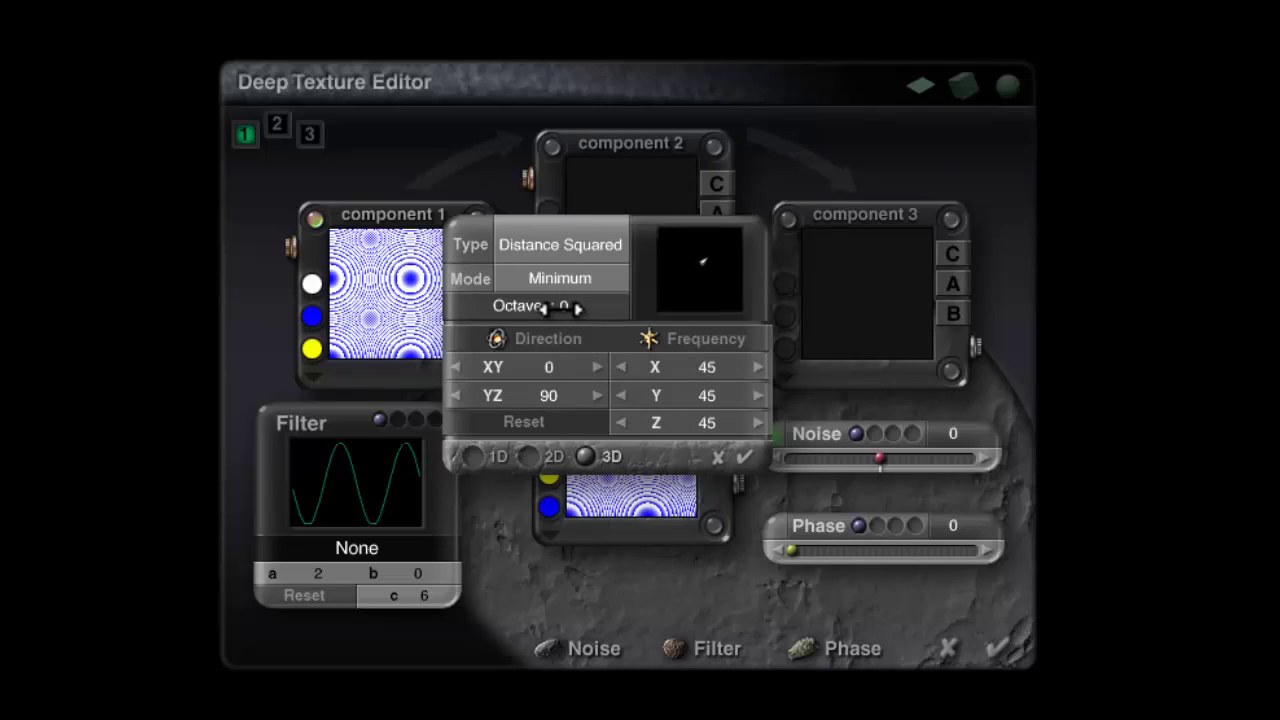
left_click_drag(560, 309, 568, 309)
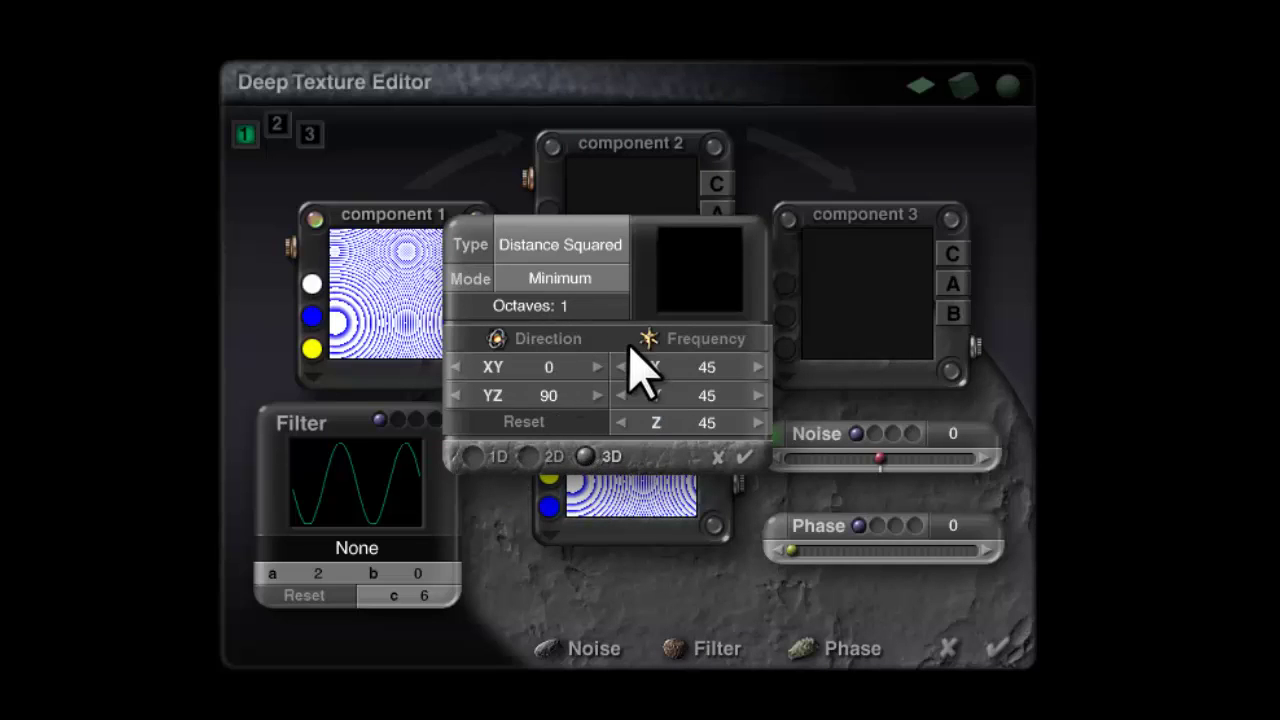
left_click_drag(648, 338, 626, 338)
left_click(745, 455)
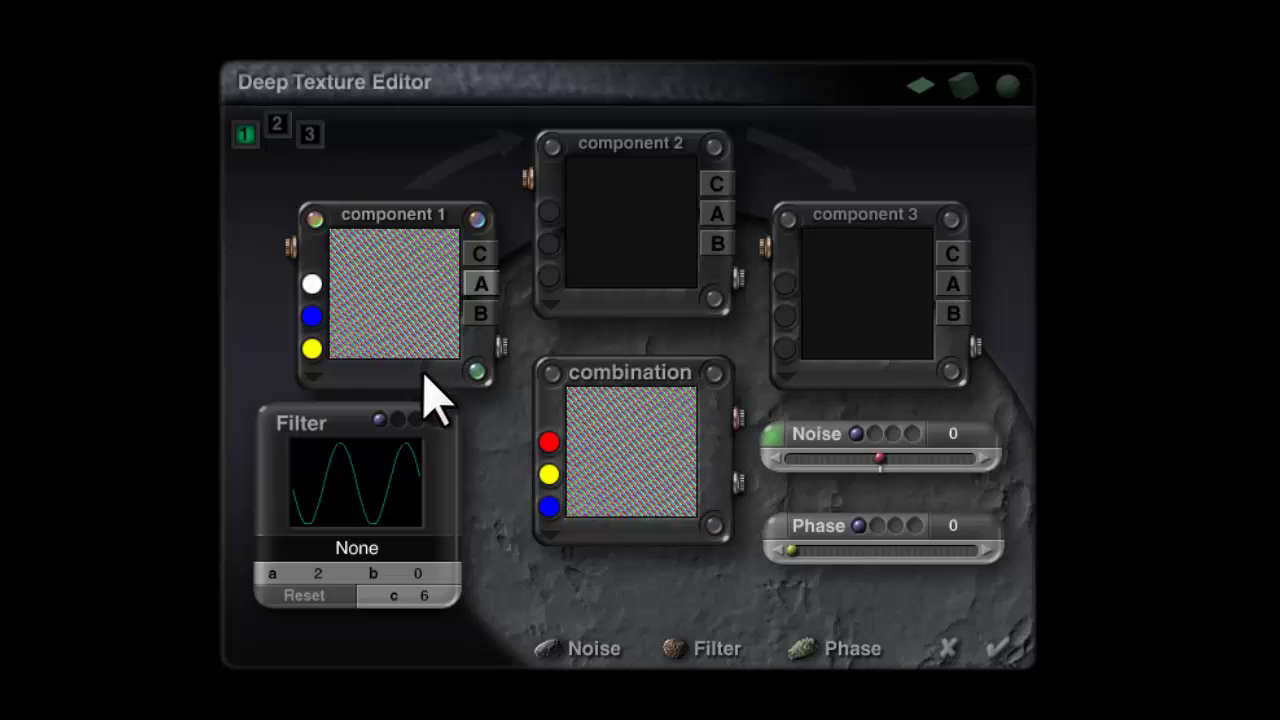
Set component 2's noise type to Nothing, keeping Minimum mode.
left_click_drag(370, 316, 629, 271)
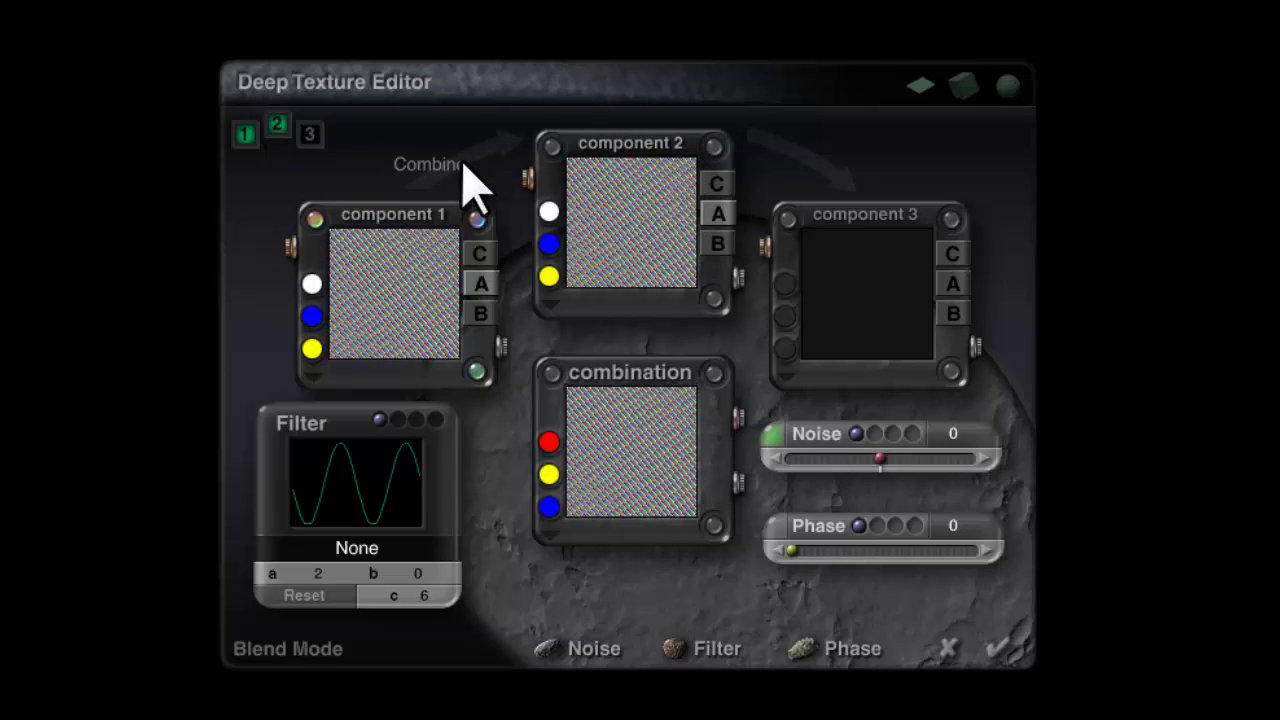
left_click(772, 433)
left_click(585, 242)
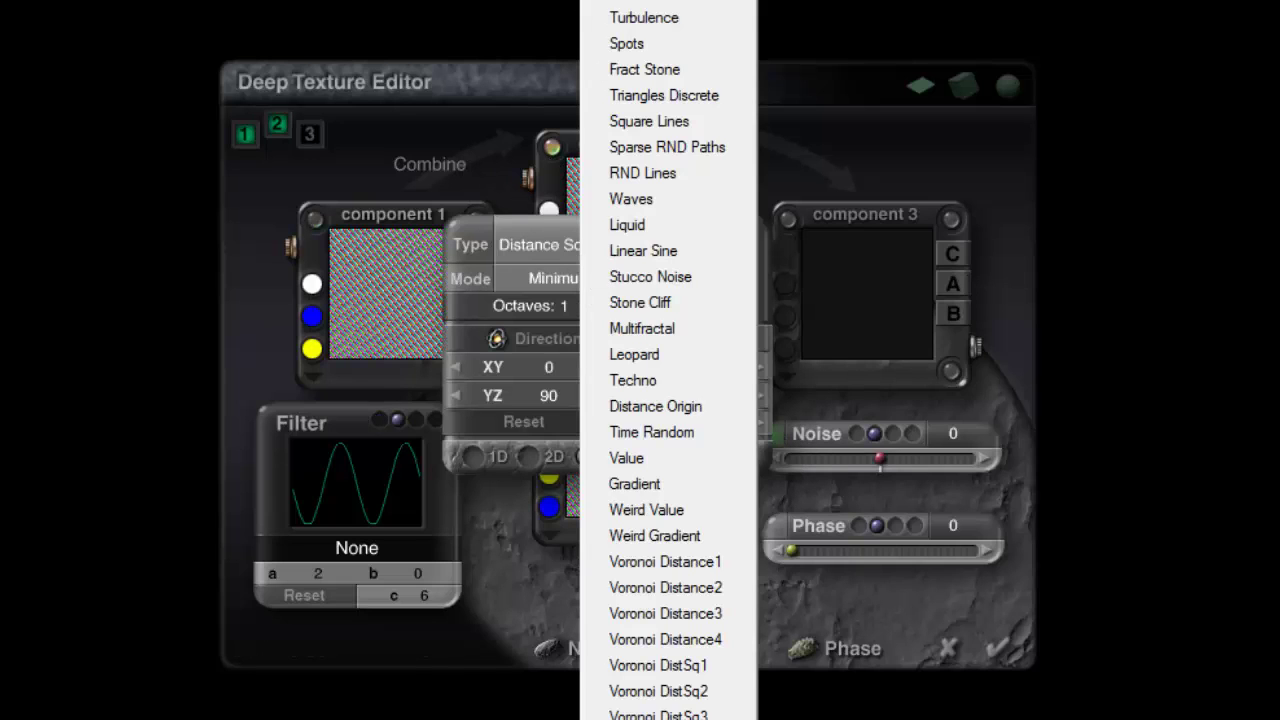
left_click(742, 190)
left_click(557, 290)
left_click(566, 292)
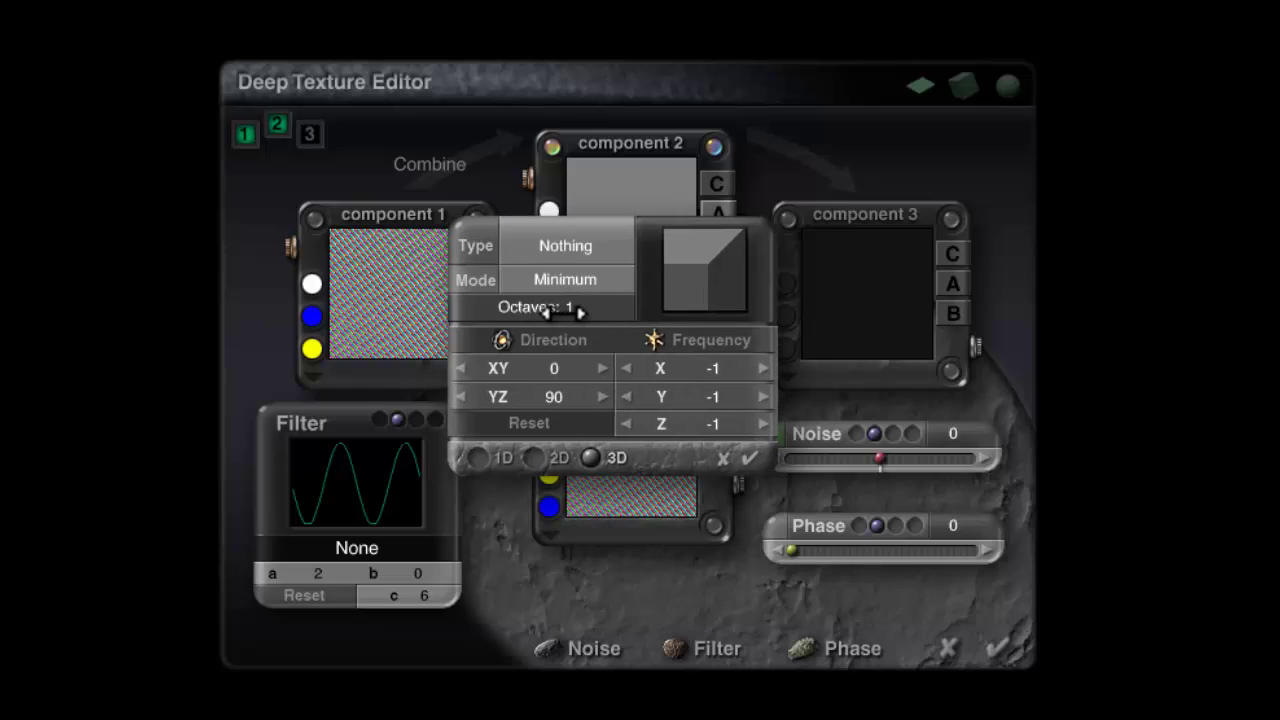
left_click(748, 460)
Blend the components with Difference and return to the Materials Lab.
left_click(437, 170)
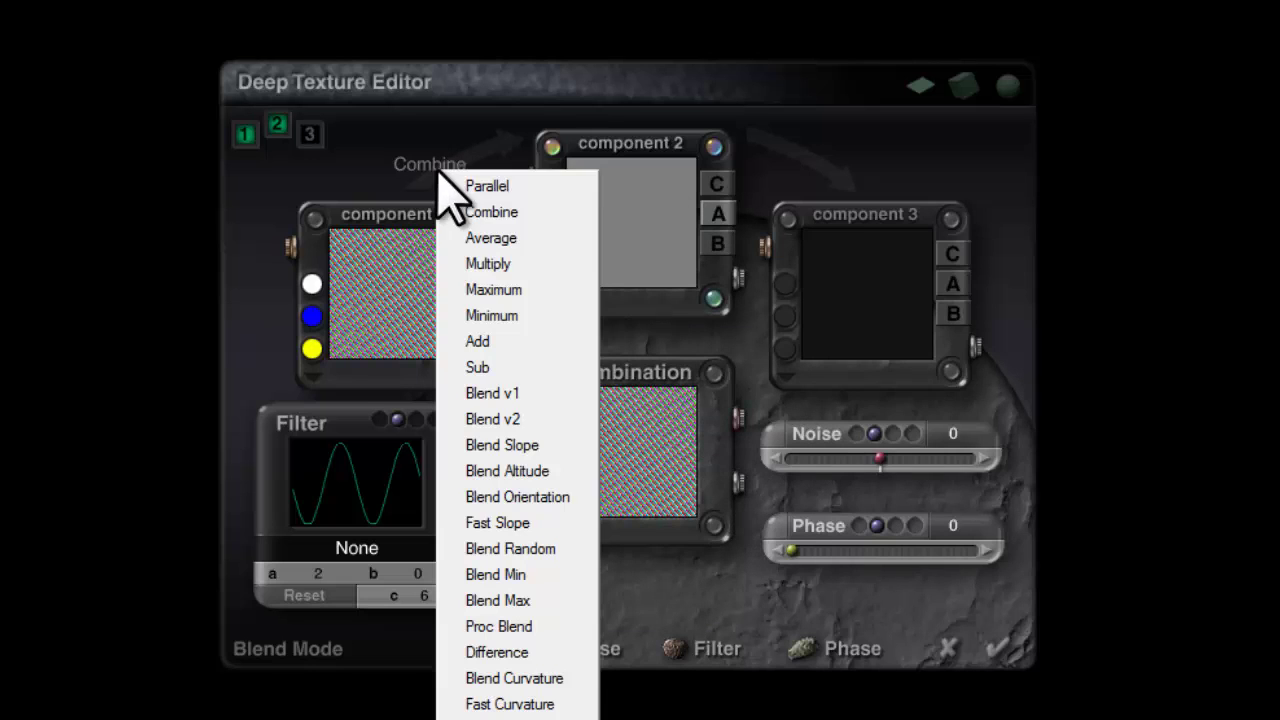
left_click(500, 652)
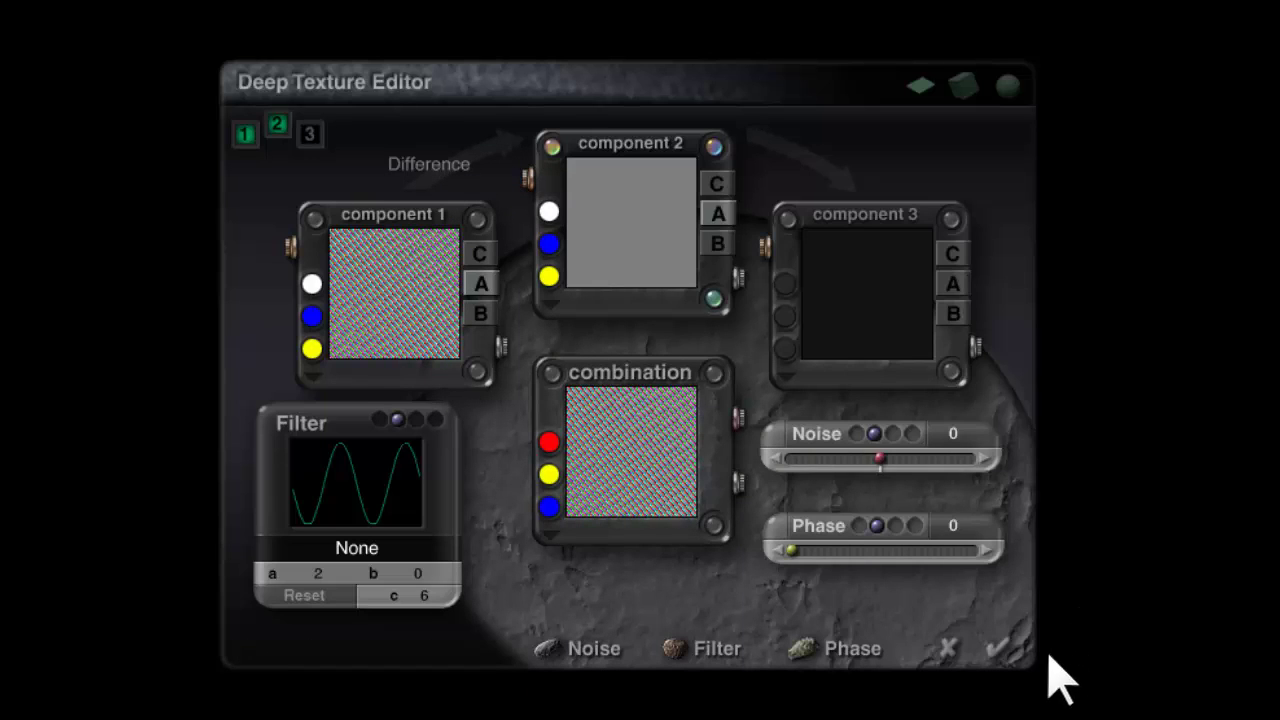
left_click(998, 650)
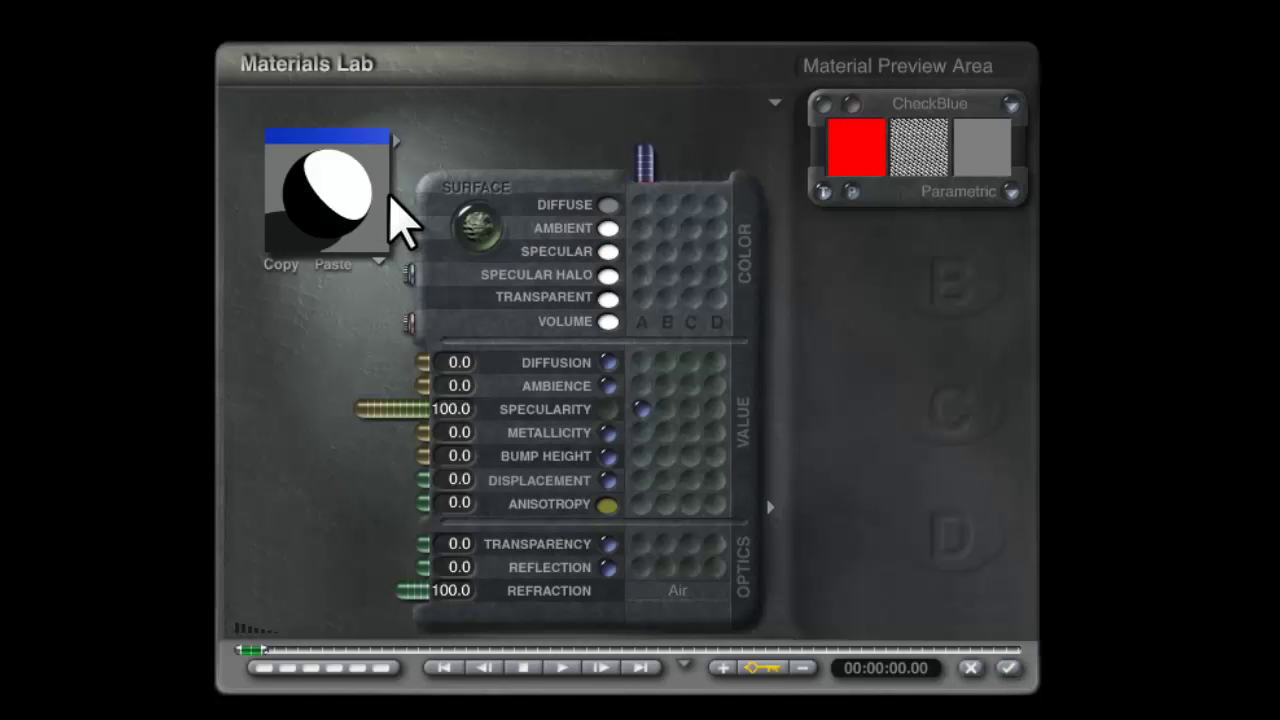
Apply the material, select the dragon, and reopen its material in Materials Lab.
left_click(1007, 668)
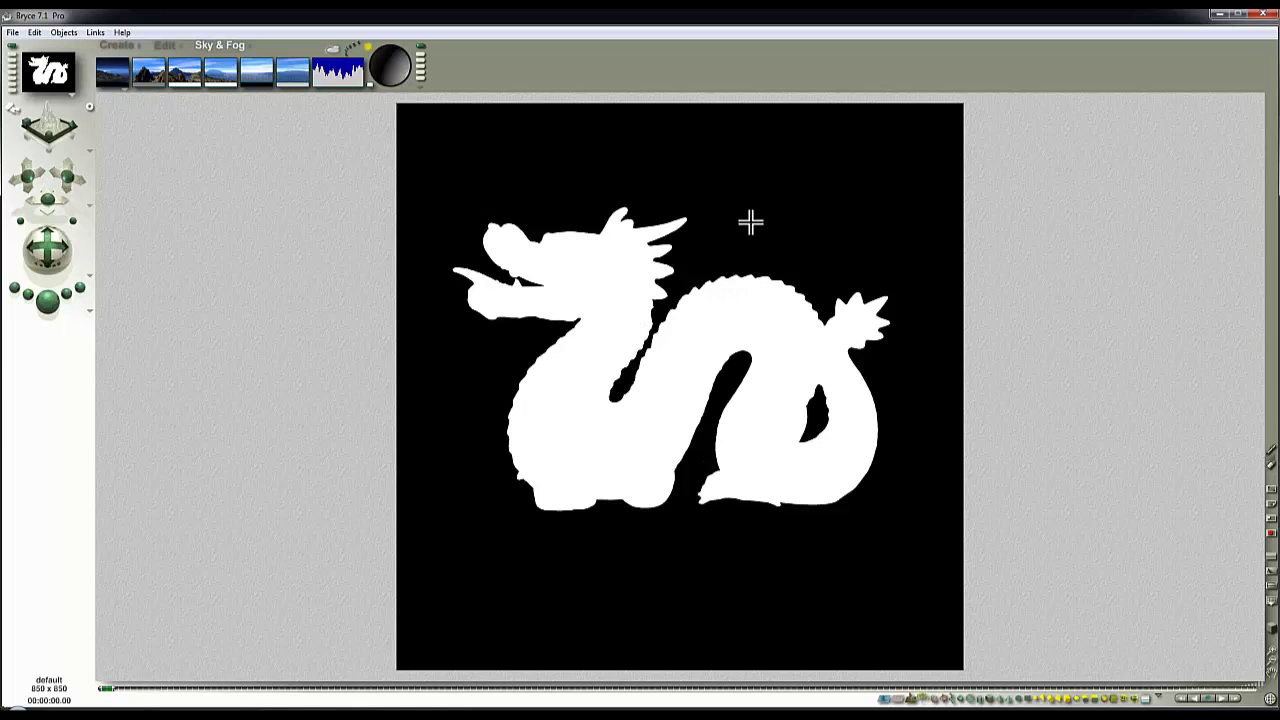
left_click(867, 327)
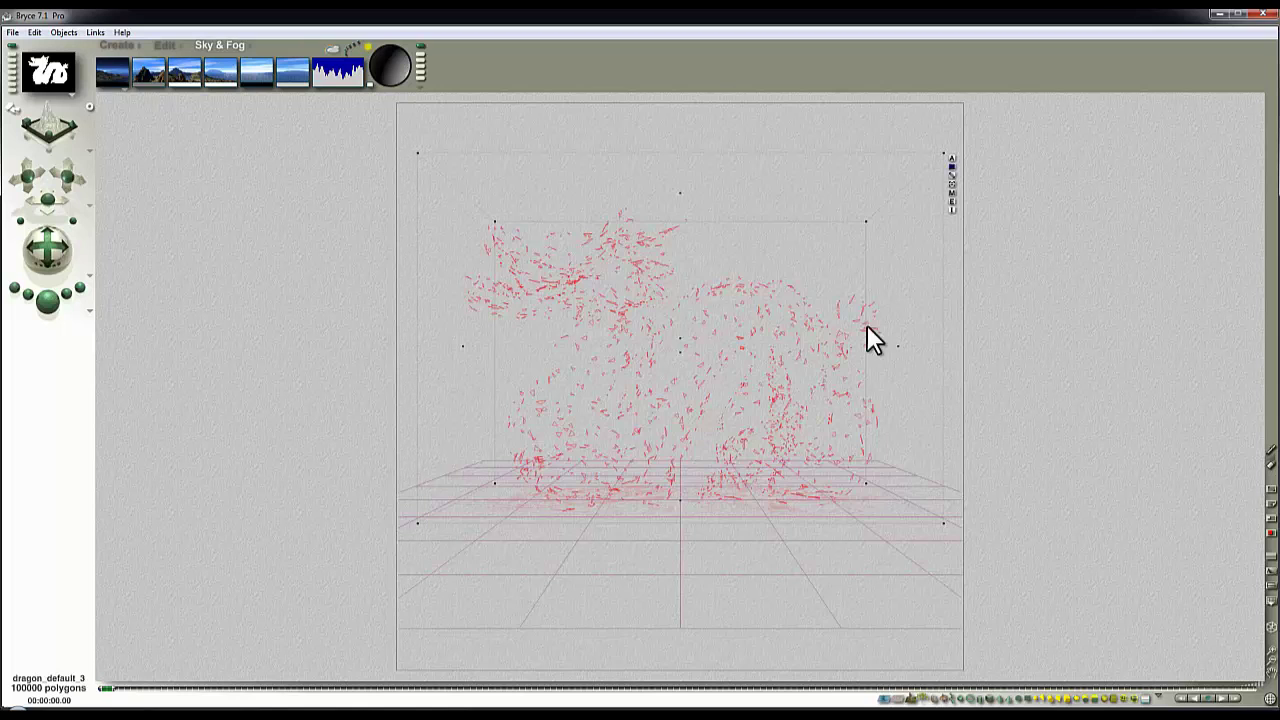
left_click(951, 194)
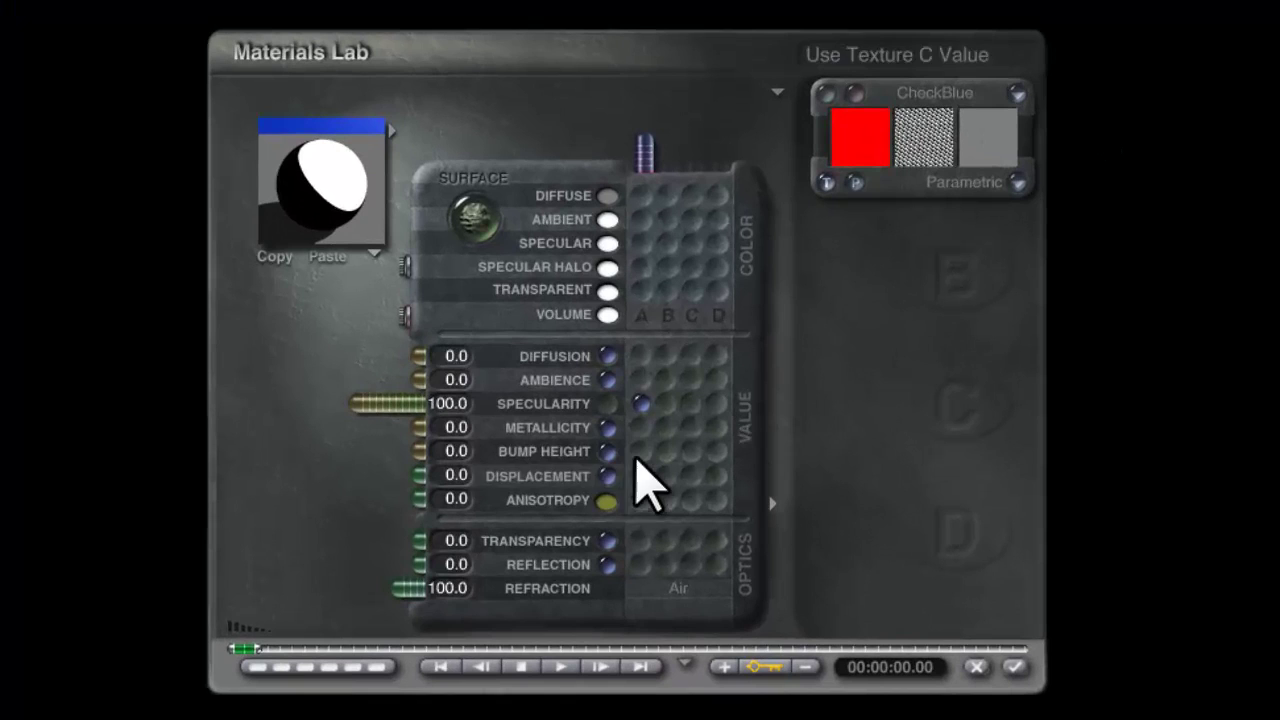
Set Metallicity to 100 and the diffuse colour to brown RGB 135/109/78.
left_click_drag(423, 427, 222, 433)
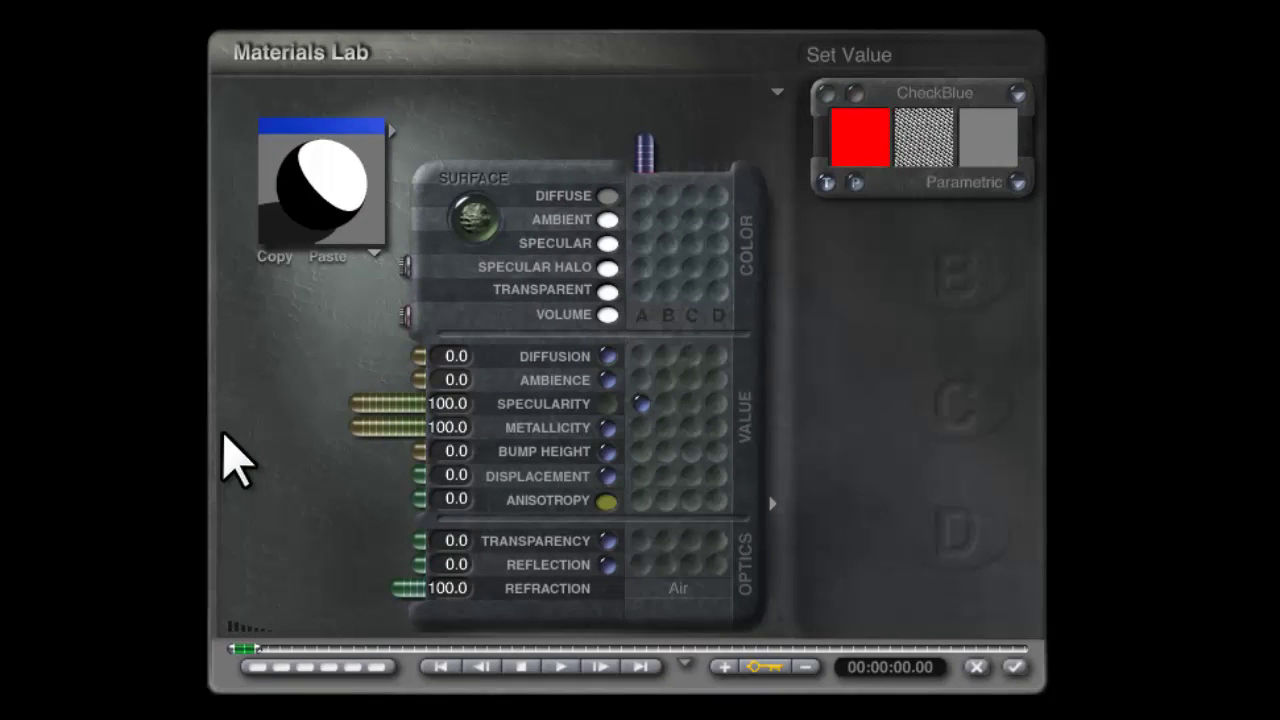
left_click(607, 197)
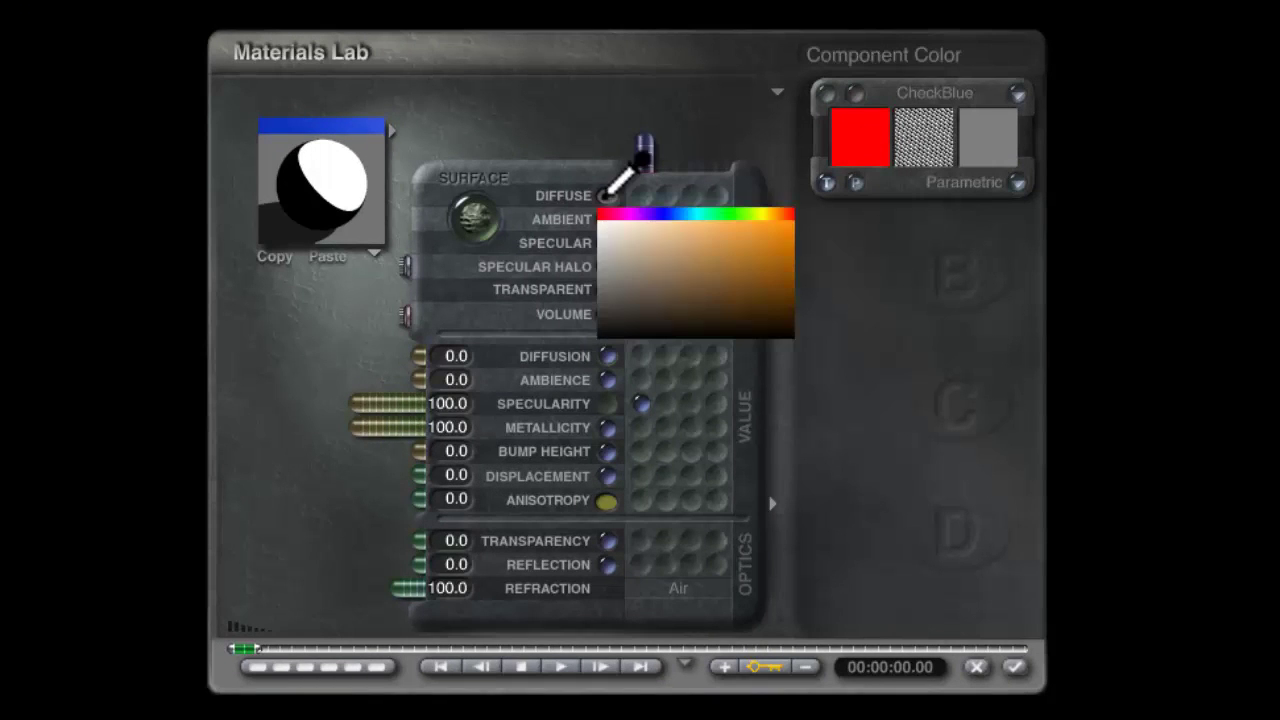
left_click_drag(605, 196, 648, 222)
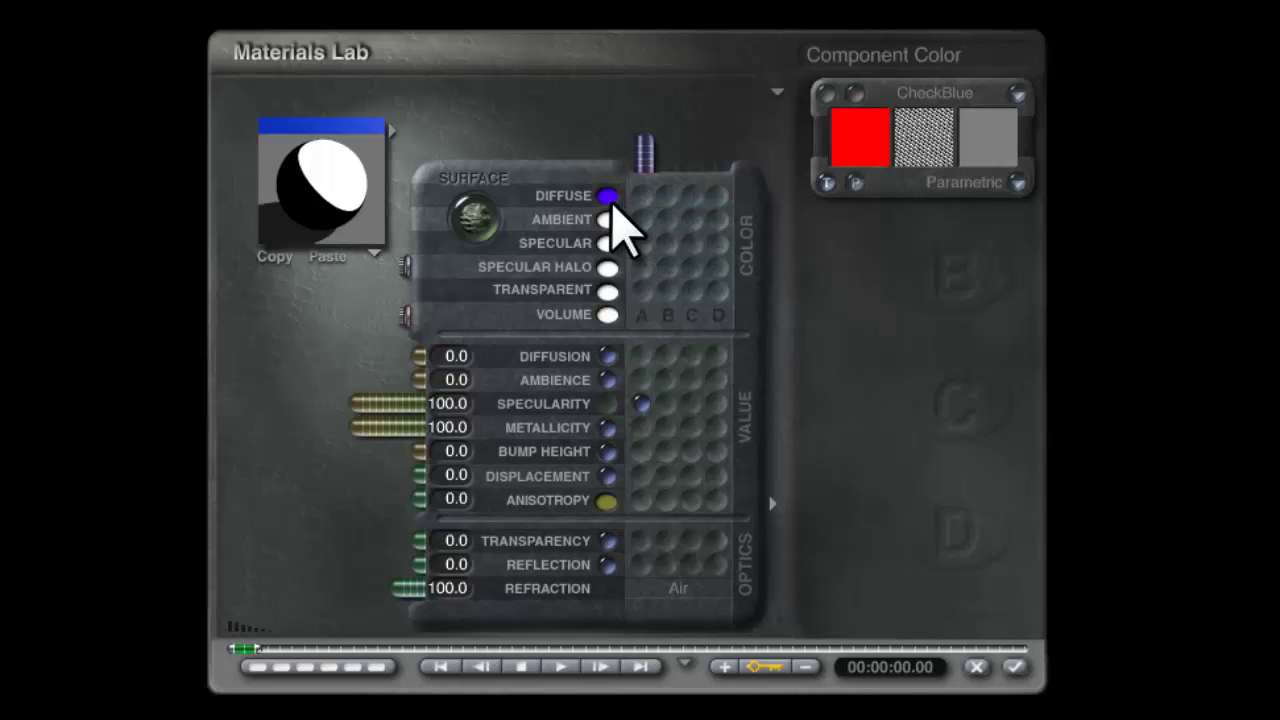
left_click(606, 198)
left_click_drag(623, 359, 619, 328)
left_click_drag(606, 390, 662, 328)
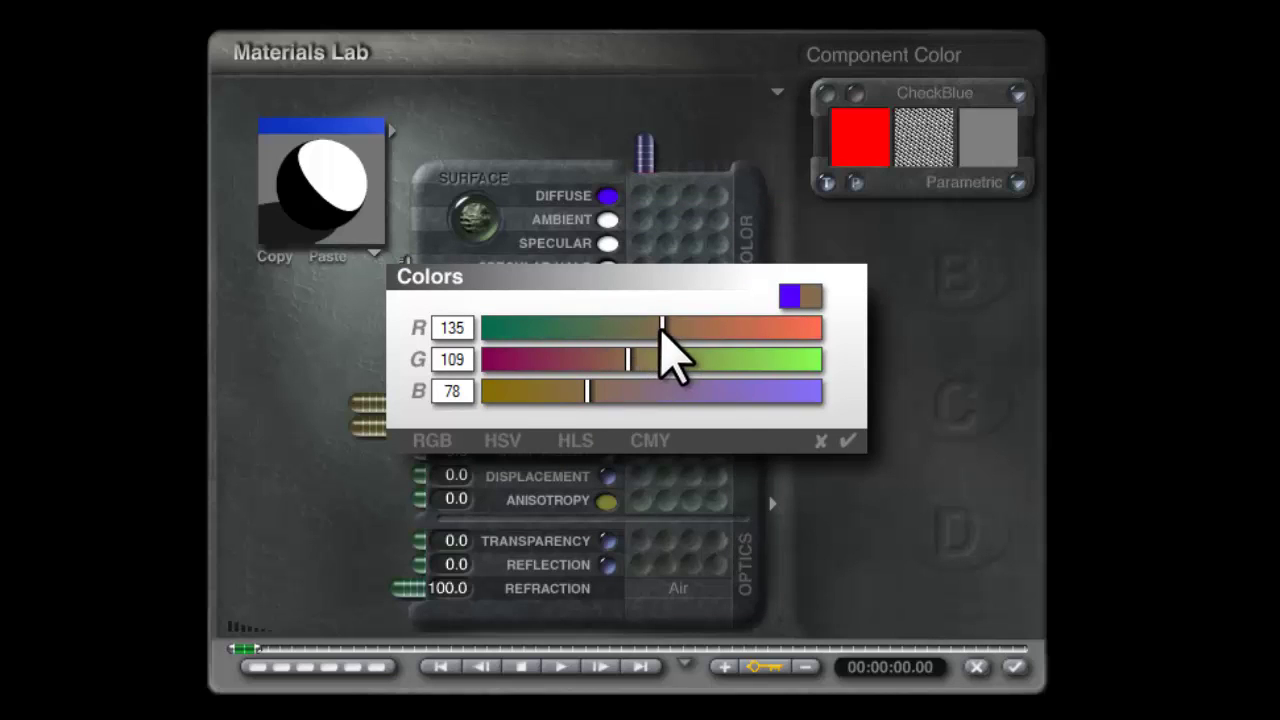
left_click(846, 442)
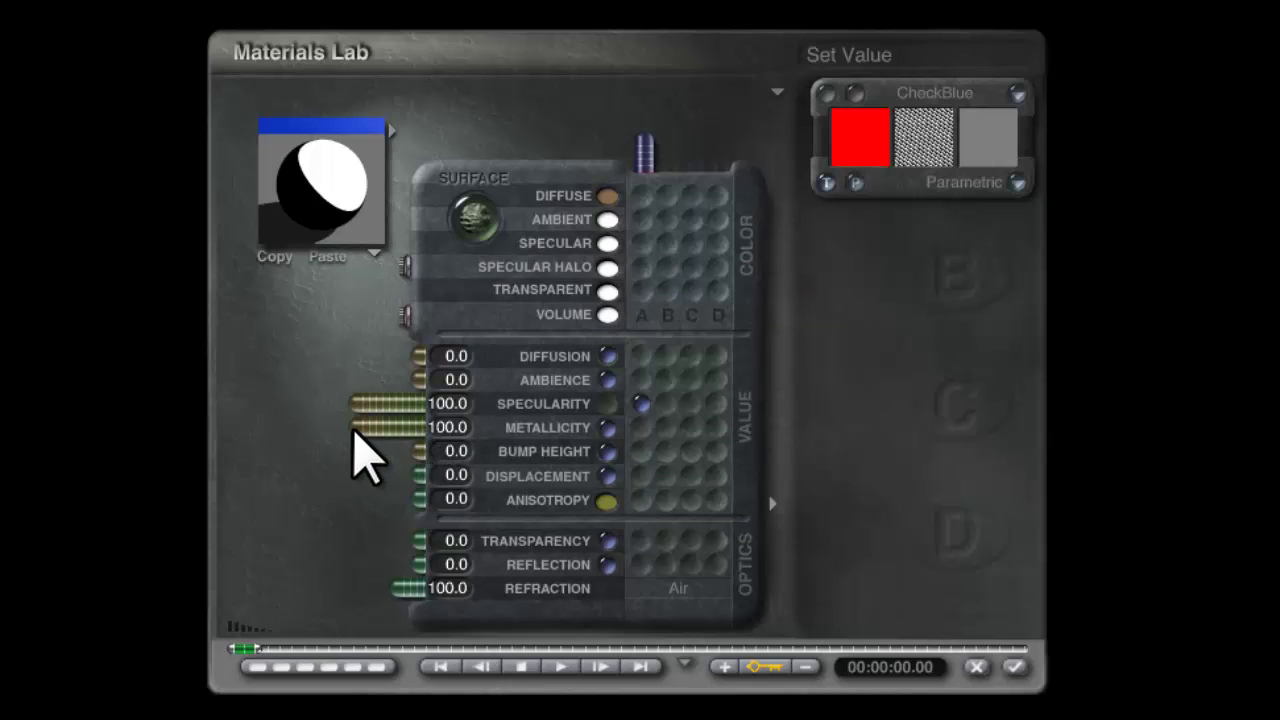
Preview the material against the blue sky backdrop and link Metallicity to texture A.
left_click(369, 218)
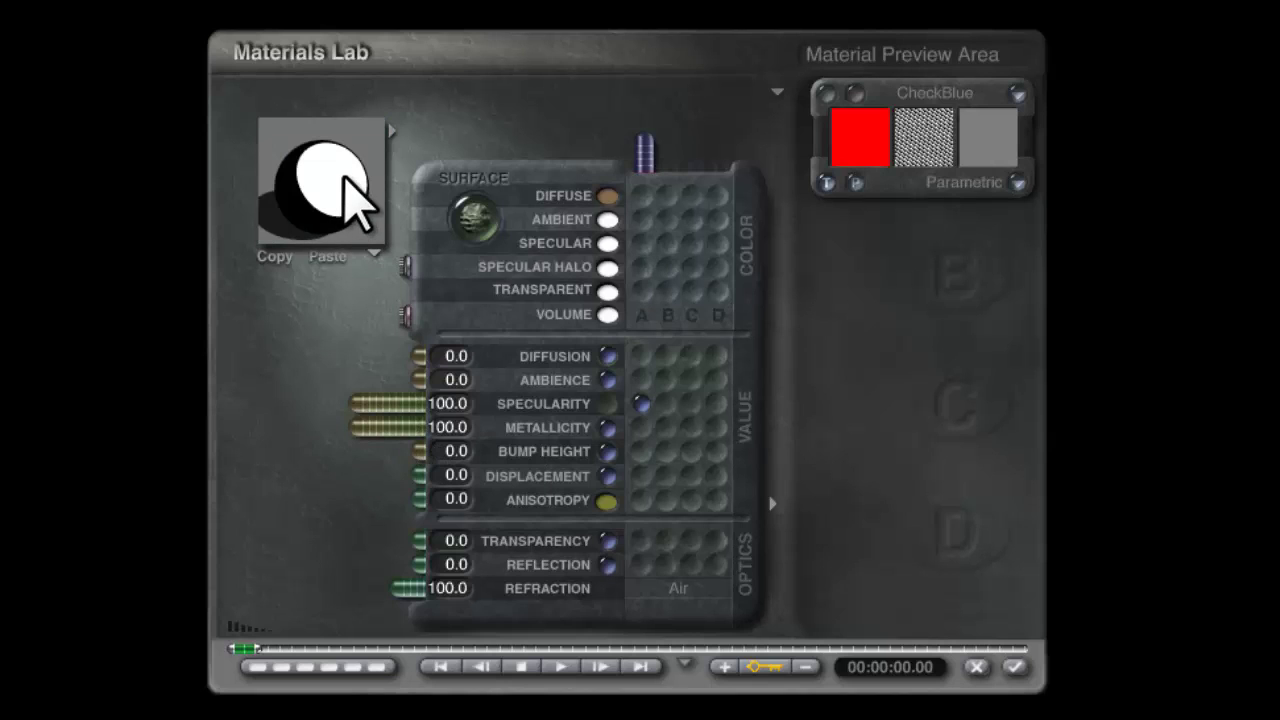
left_click(343, 218)
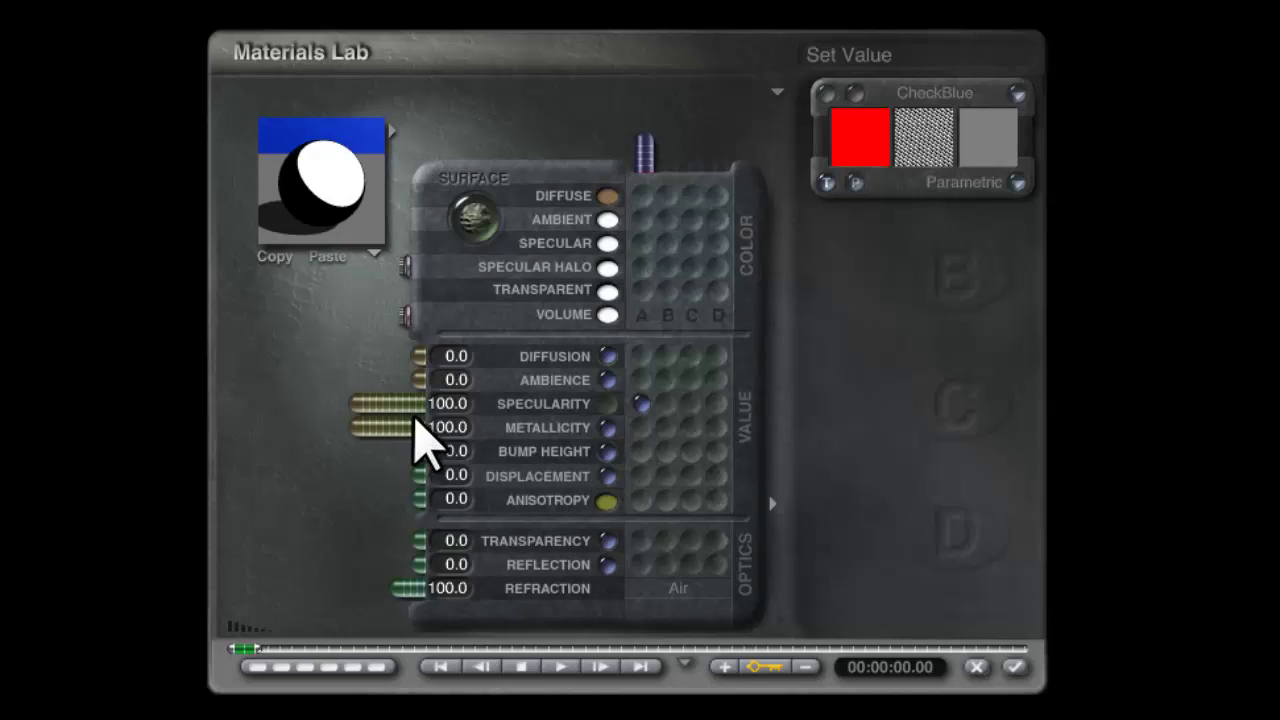
left_click(336, 212)
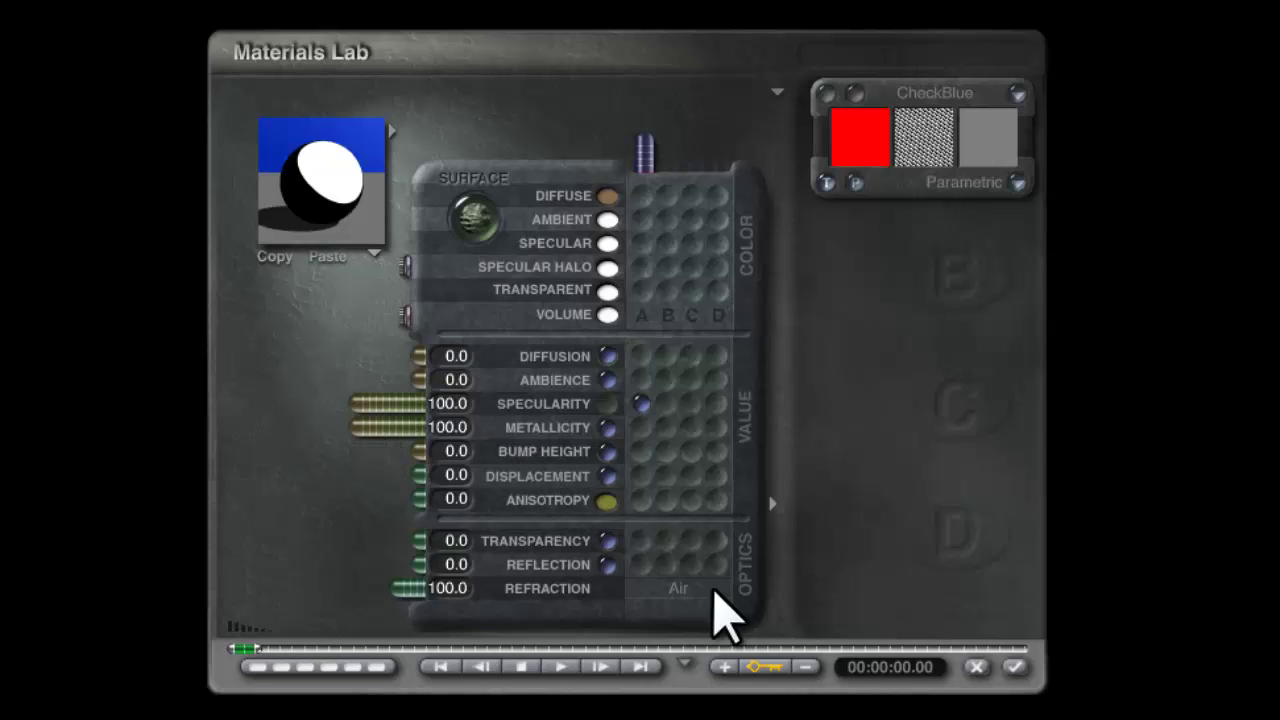
left_click(642, 427)
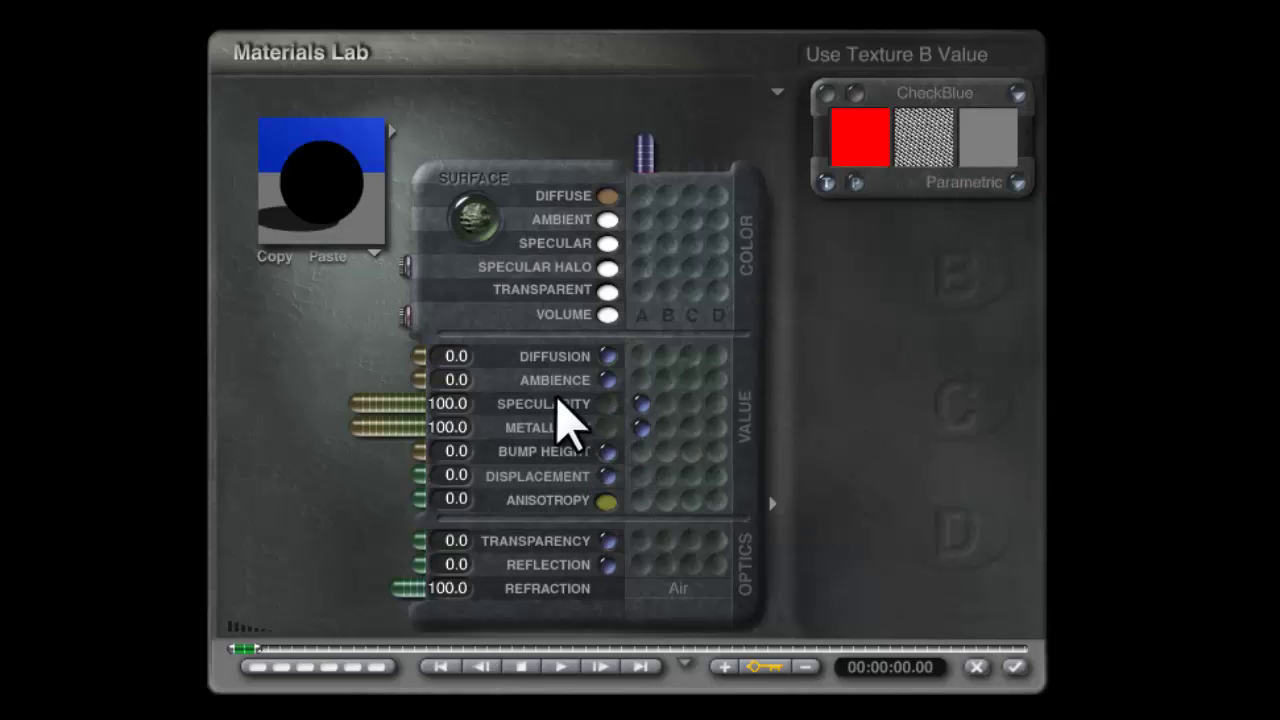
Save CheckBlue as a new preset in the texture library.
left_click(920, 100)
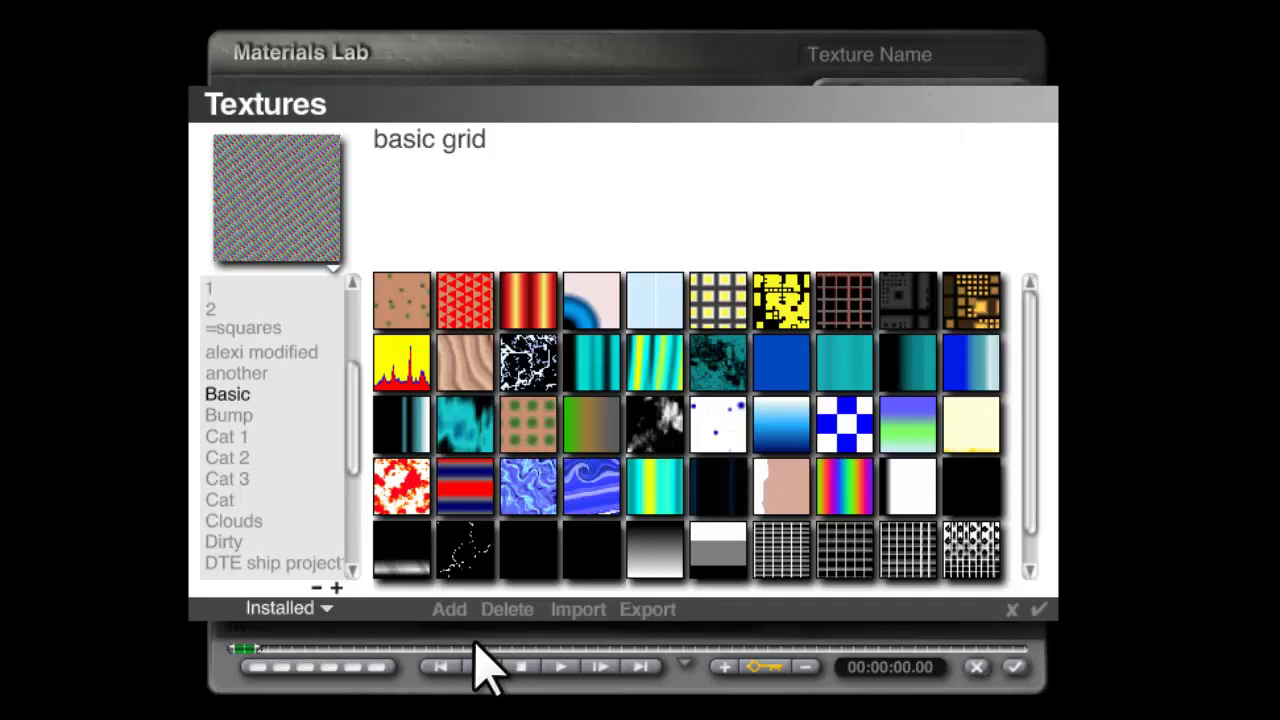
left_click(455, 614)
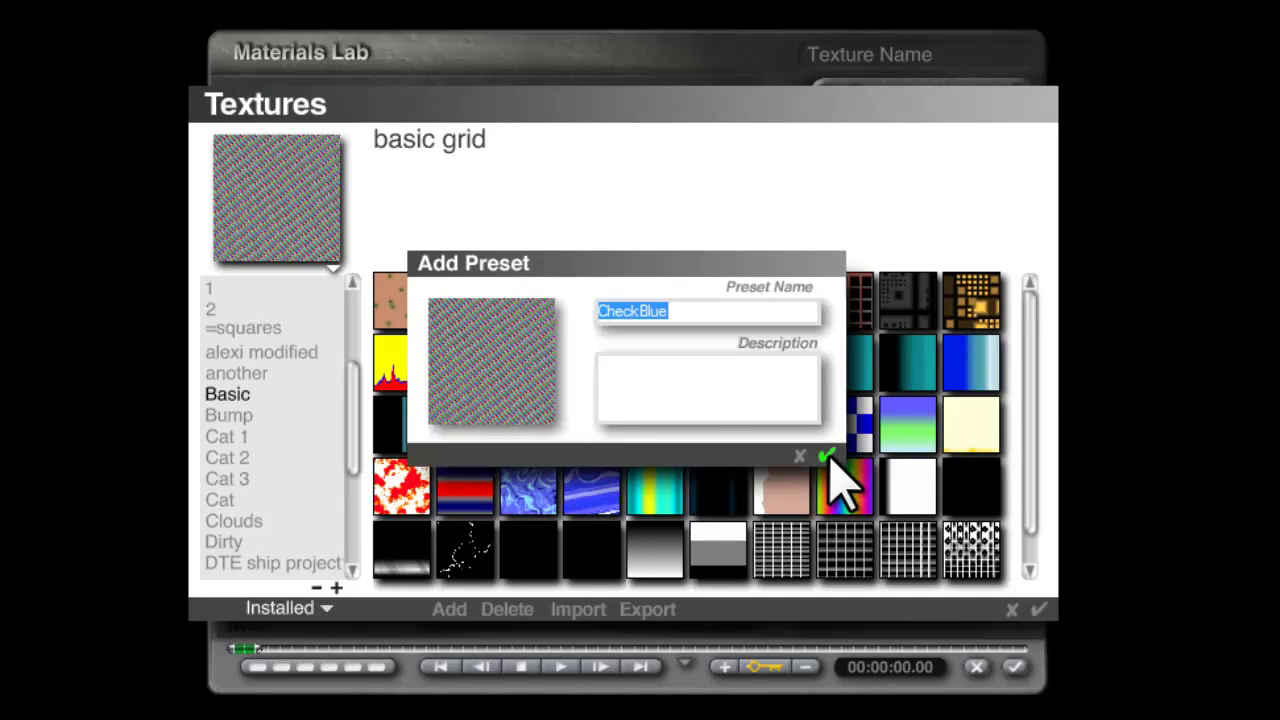
left_click(829, 452)
left_click(1038, 610)
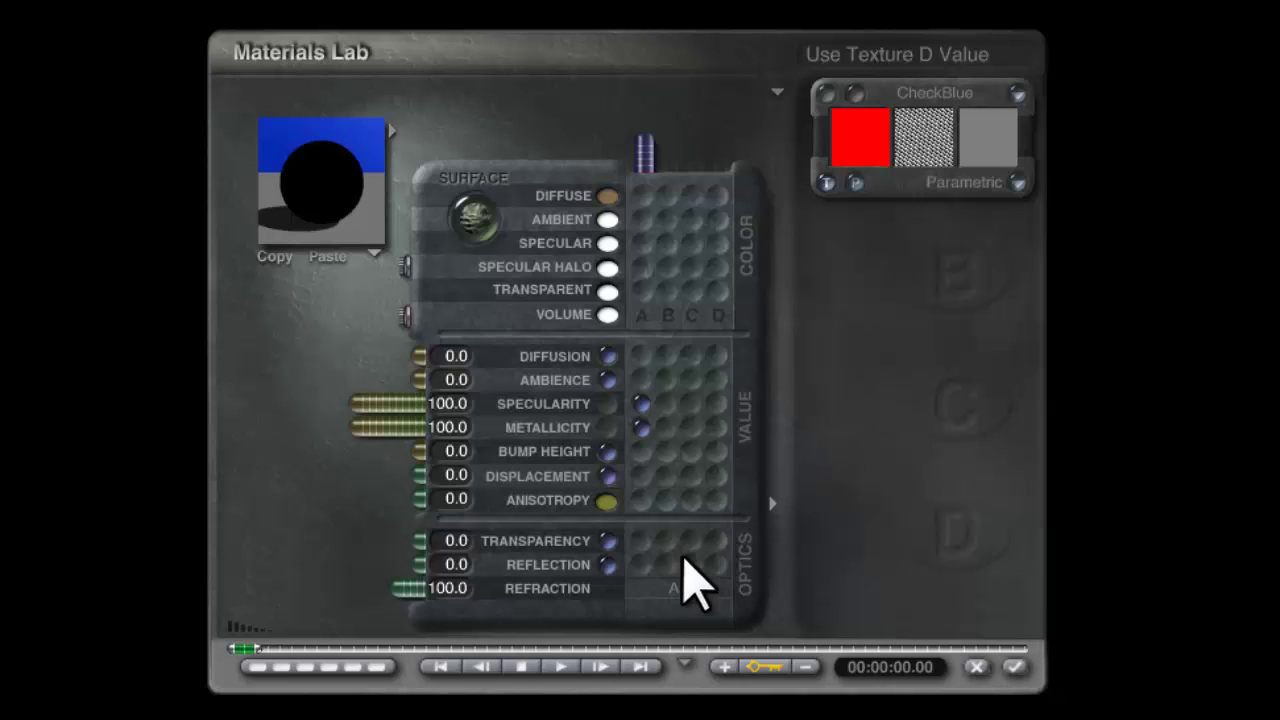
Drive Metallicity with the saved CheckBlue preset as texture B.
left_click(670, 452)
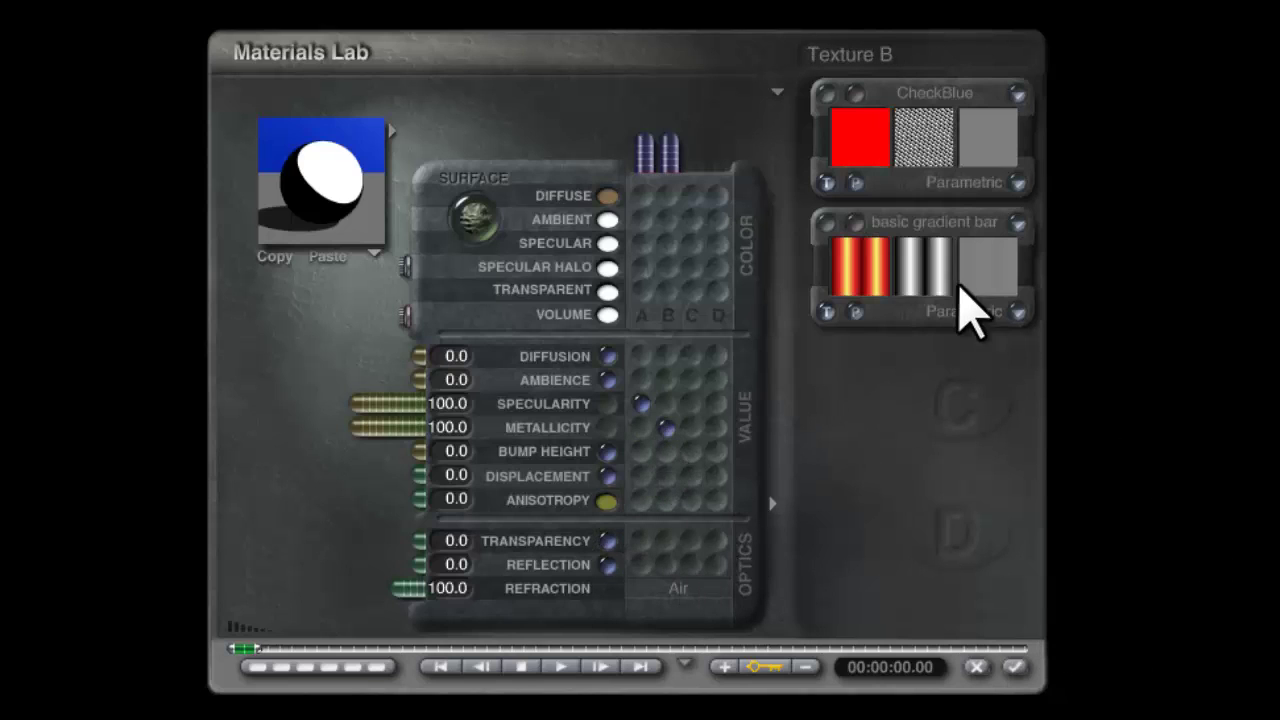
left_click(949, 263)
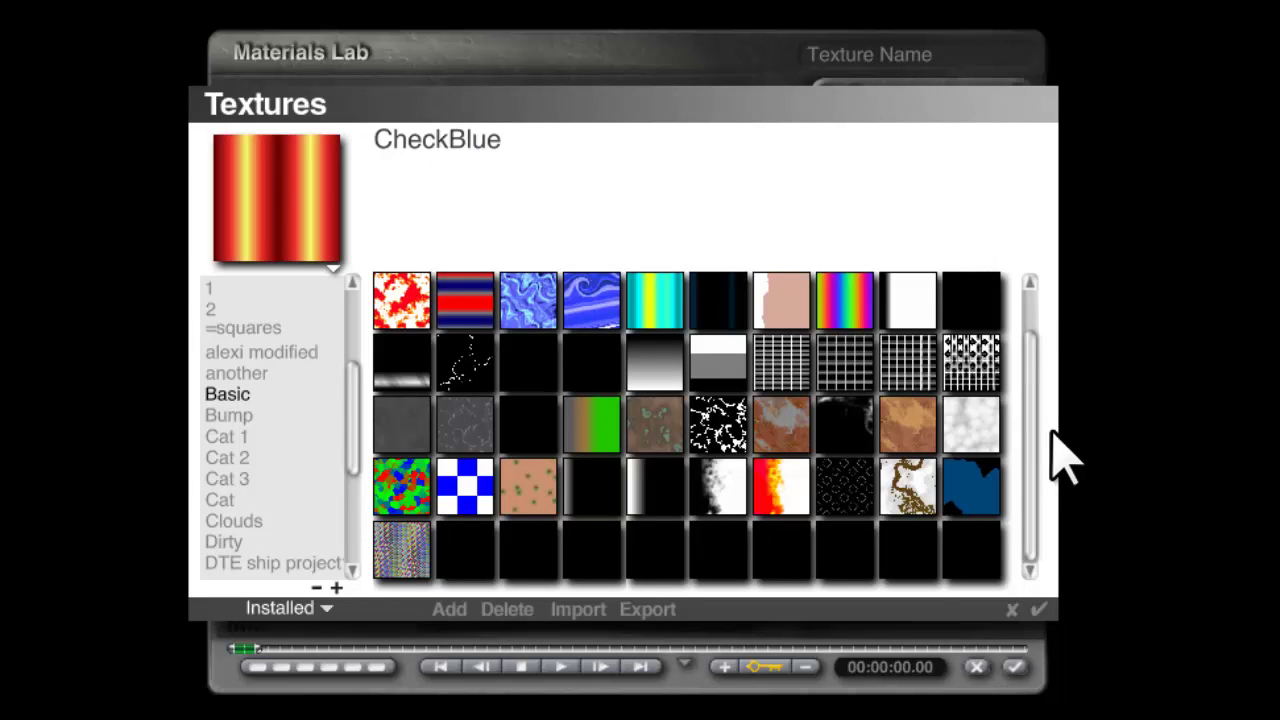
left_click(405, 552)
left_click(1038, 610)
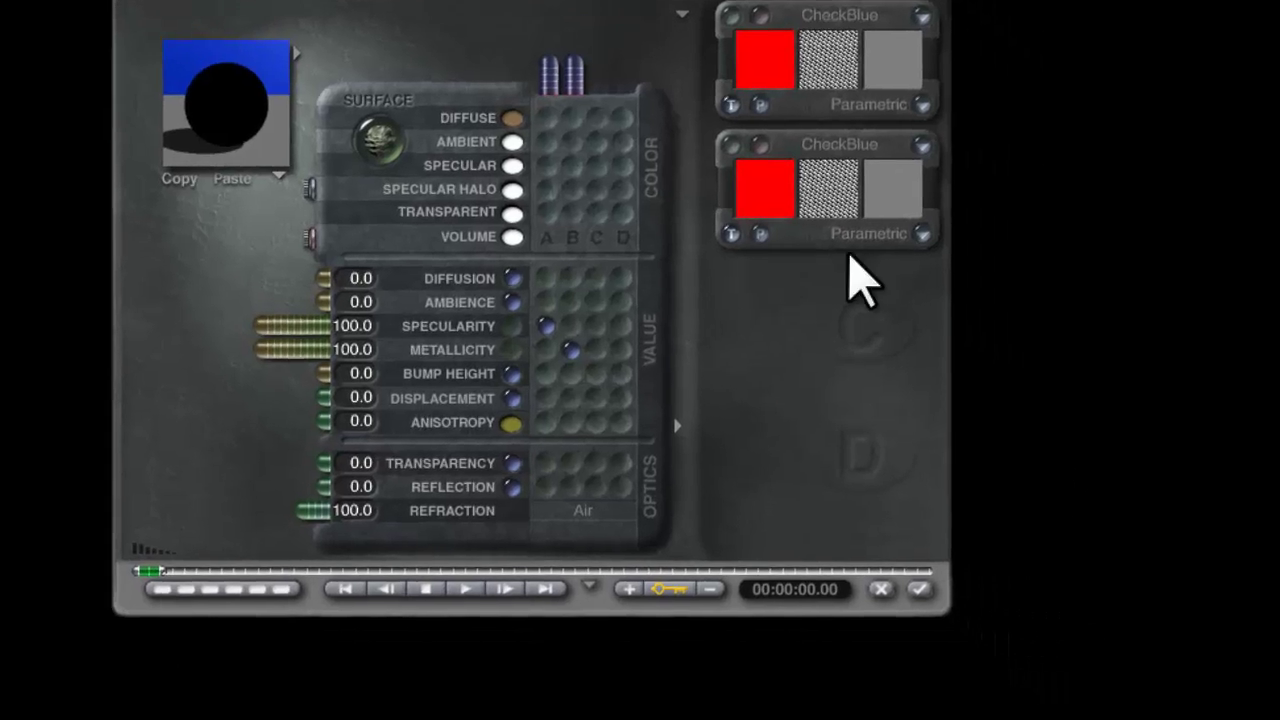
left_click(958, 311)
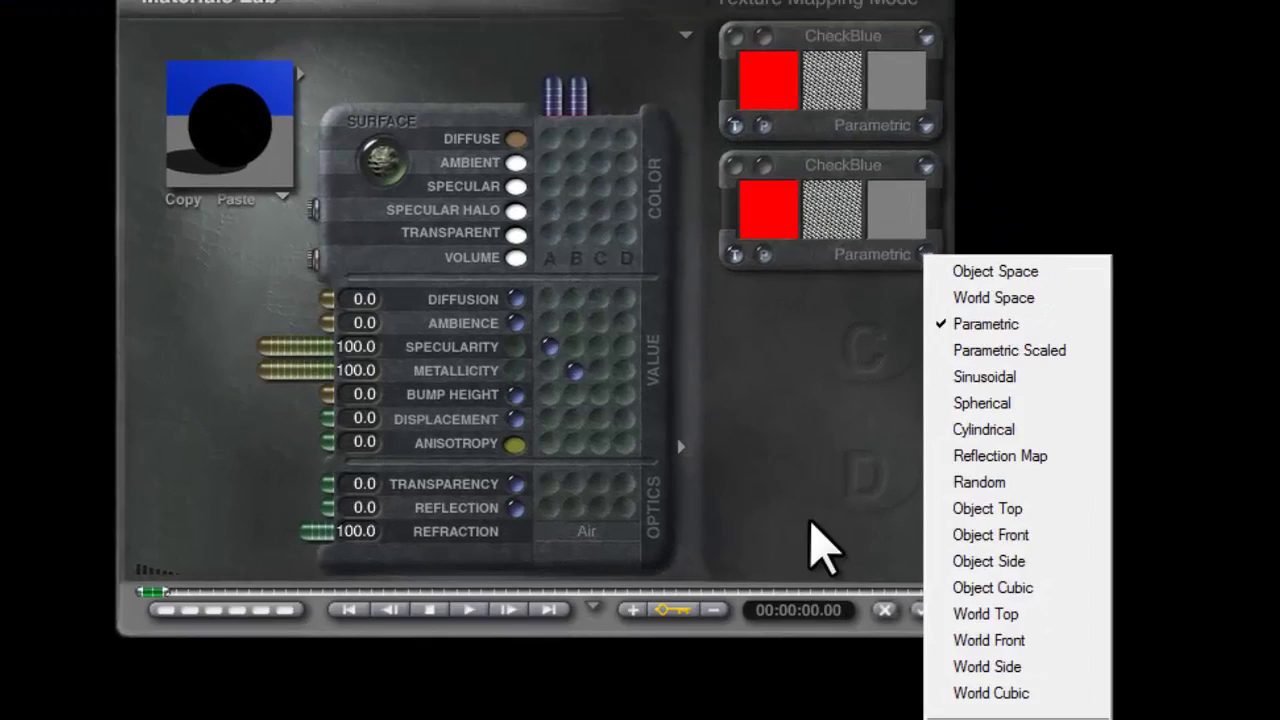
left_click(213, 125)
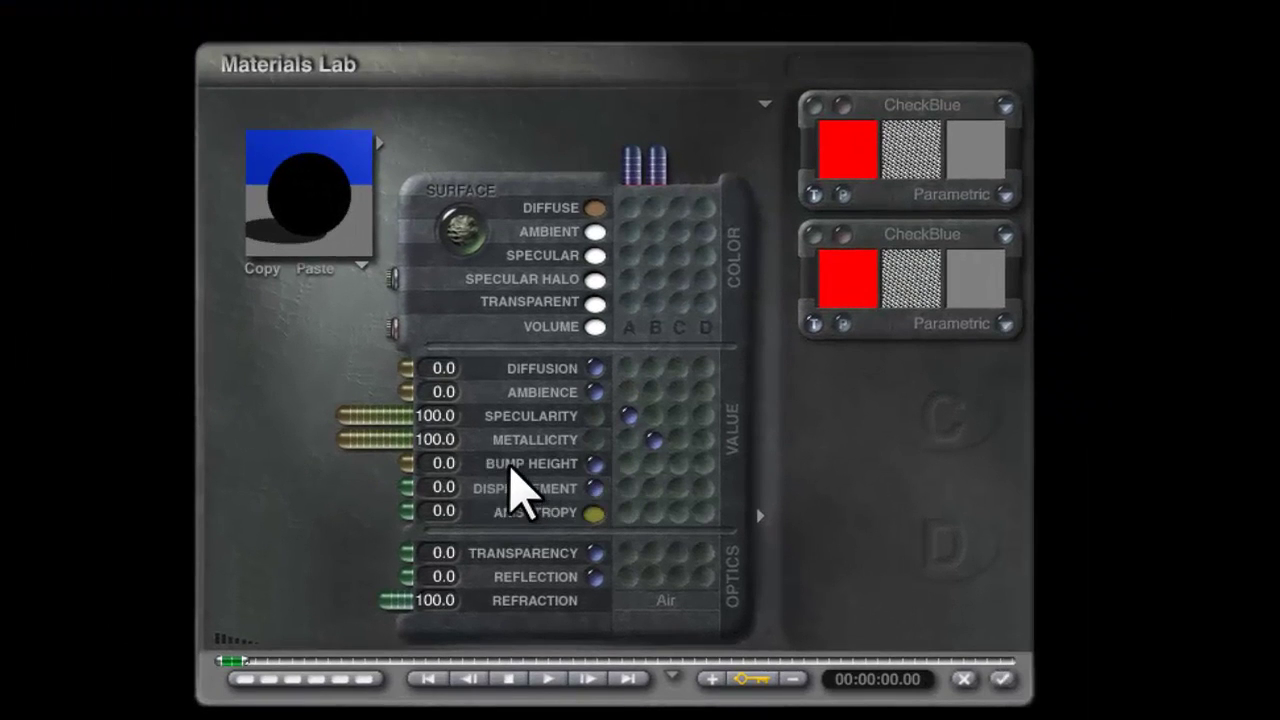
Lower Metallicity to 0.1 and open the second CheckBlue texture in the Deep Texture Editor.
left_click_drag(418, 443, 418, 448)
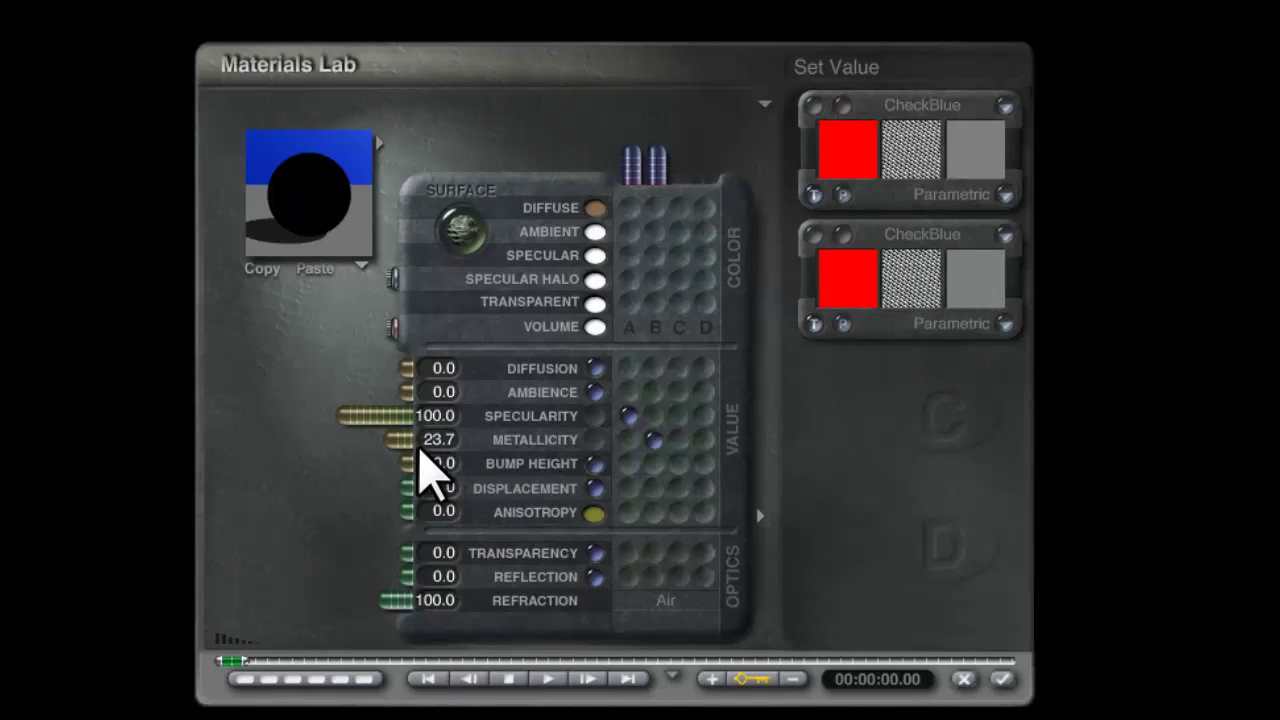
left_click(431, 440)
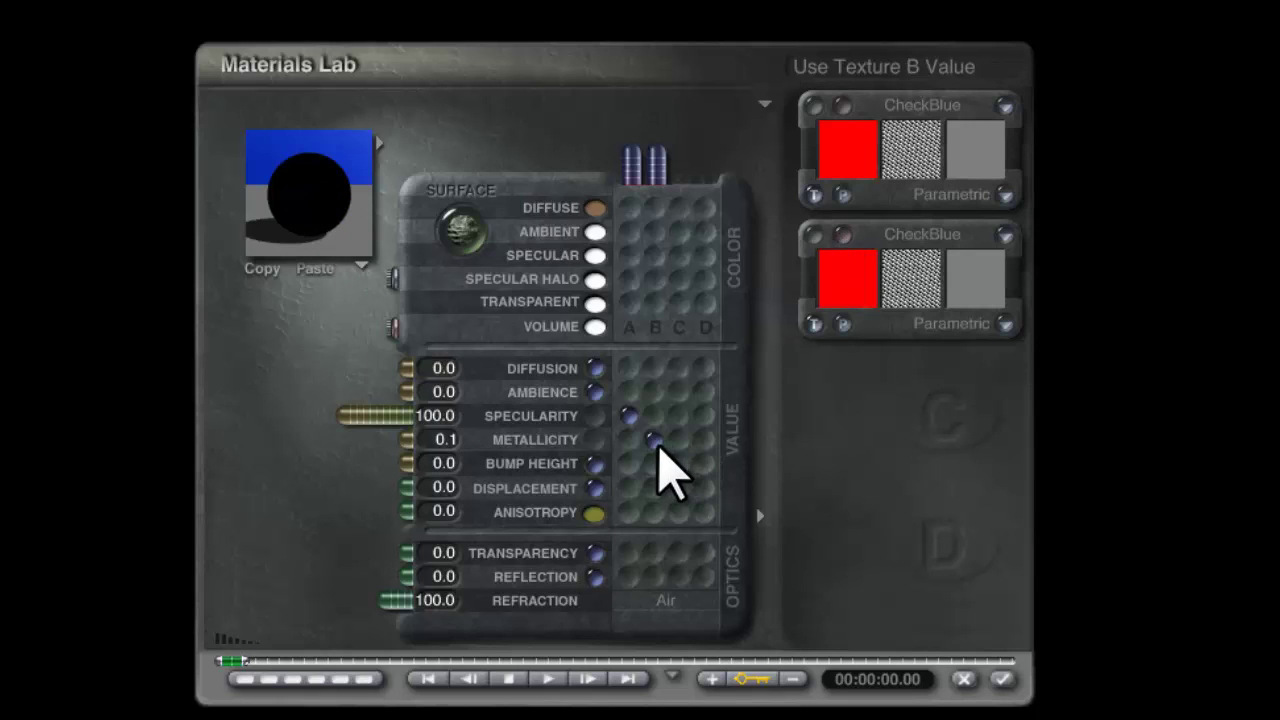
left_click(843, 236)
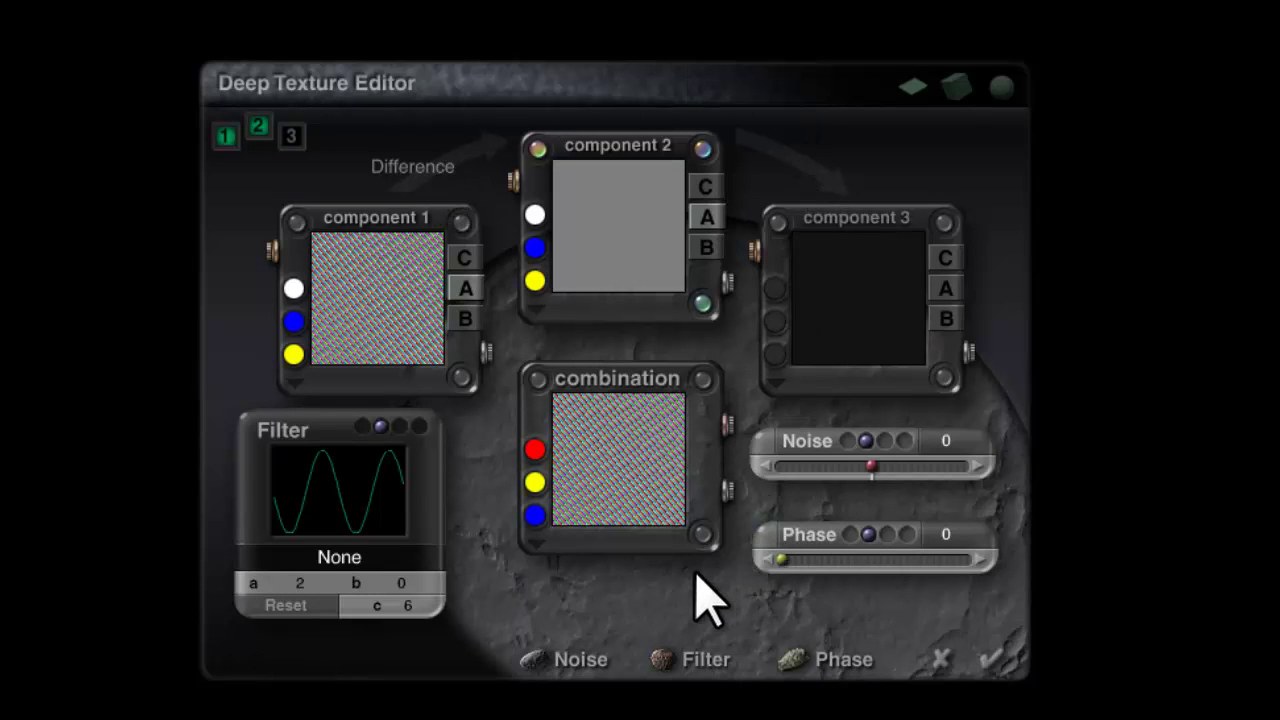
Blend texture component 3 into the combination using Multiply.
mouse_move(591, 251)
left_mouse_down()
mouse_move(640, 265)
mouse_move(857, 100)
mouse_move(873, 325)
left_mouse_up()
left_click(818, 172)
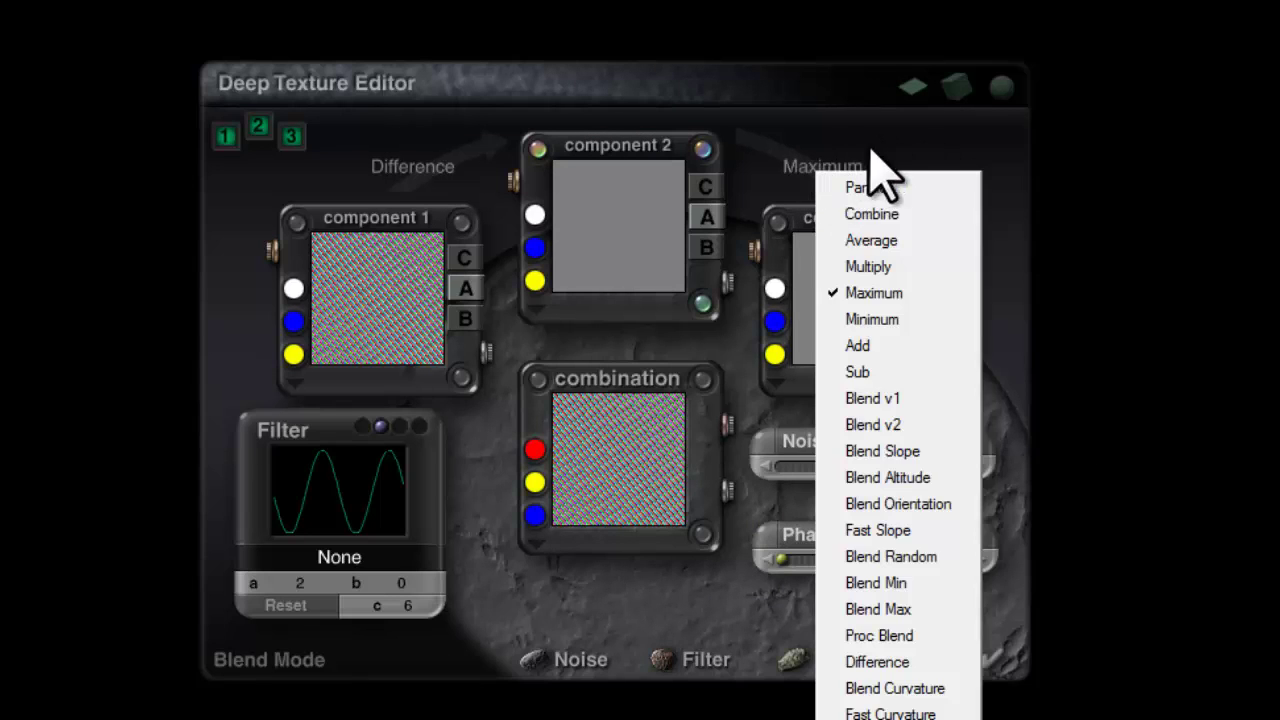
left_click(860, 266)
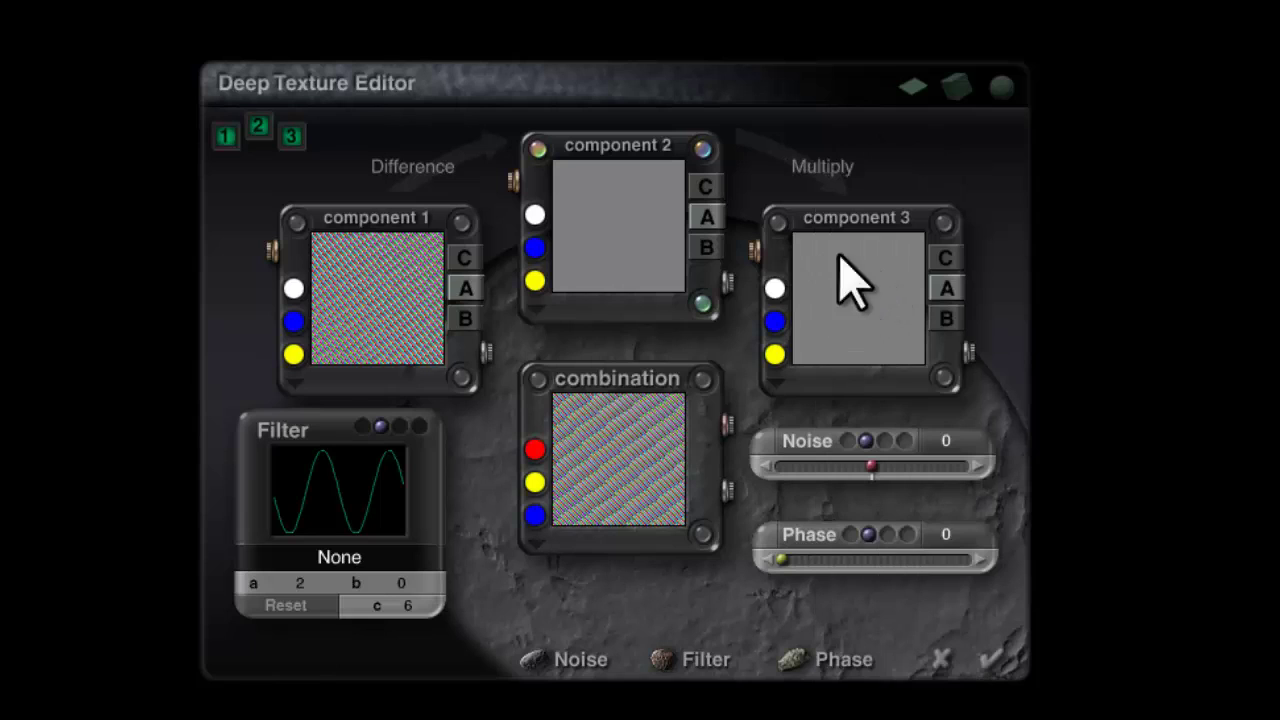
Give component 3 Sine noise with frequency 0, 1, 1.
left_click(776, 468)
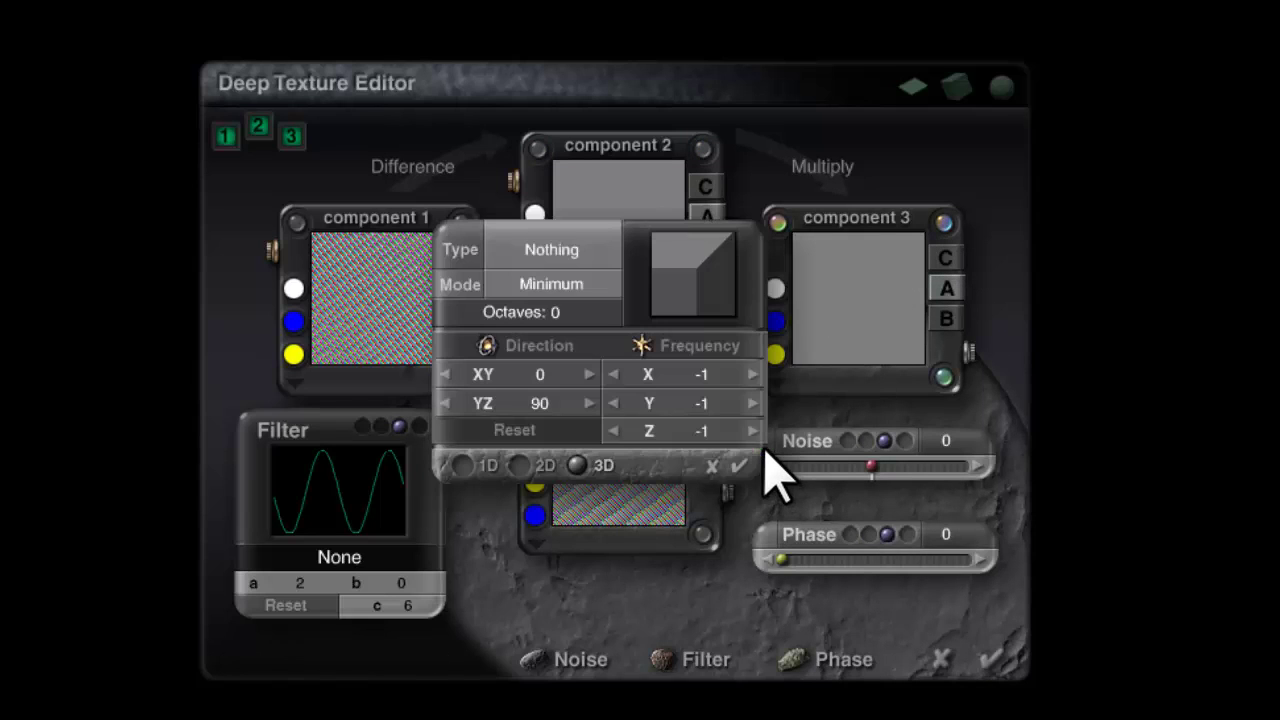
left_click(561, 252)
left_click(623, 100)
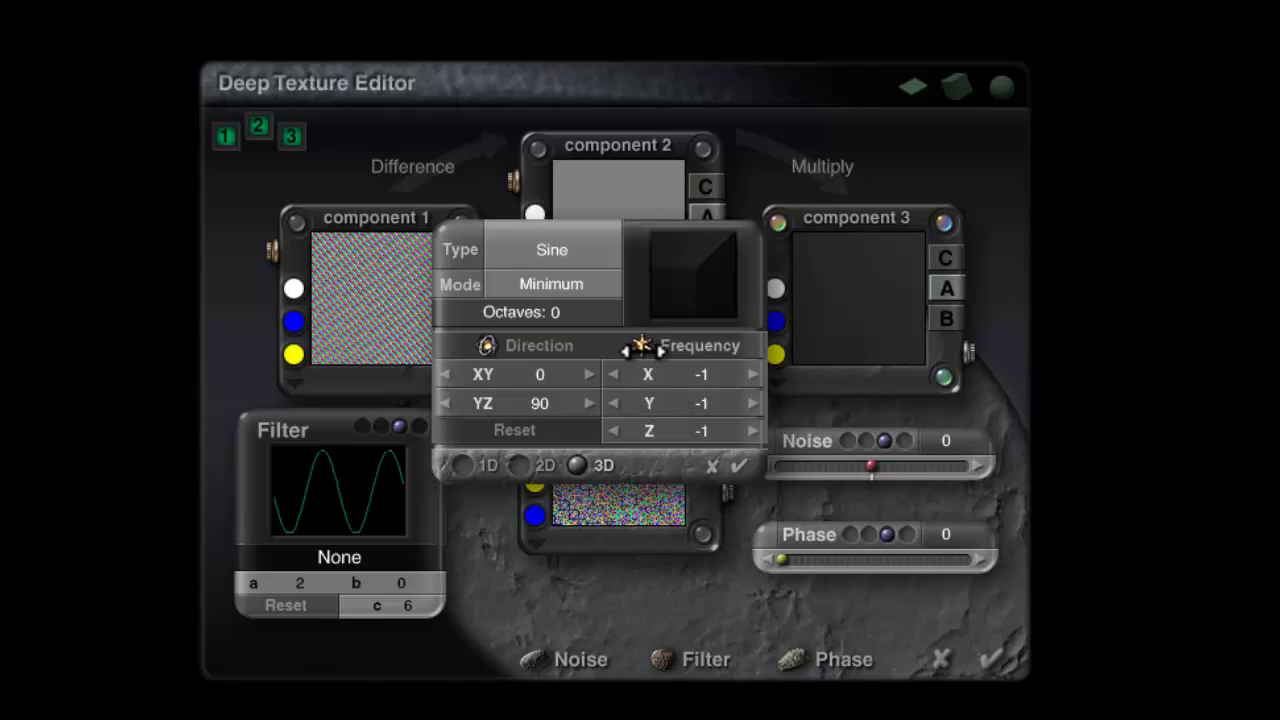
mouse_move(641, 346)
left_mouse_down()
mouse_move(652, 346)
mouse_move(638, 344)
left_mouse_up()
left_click(738, 466)
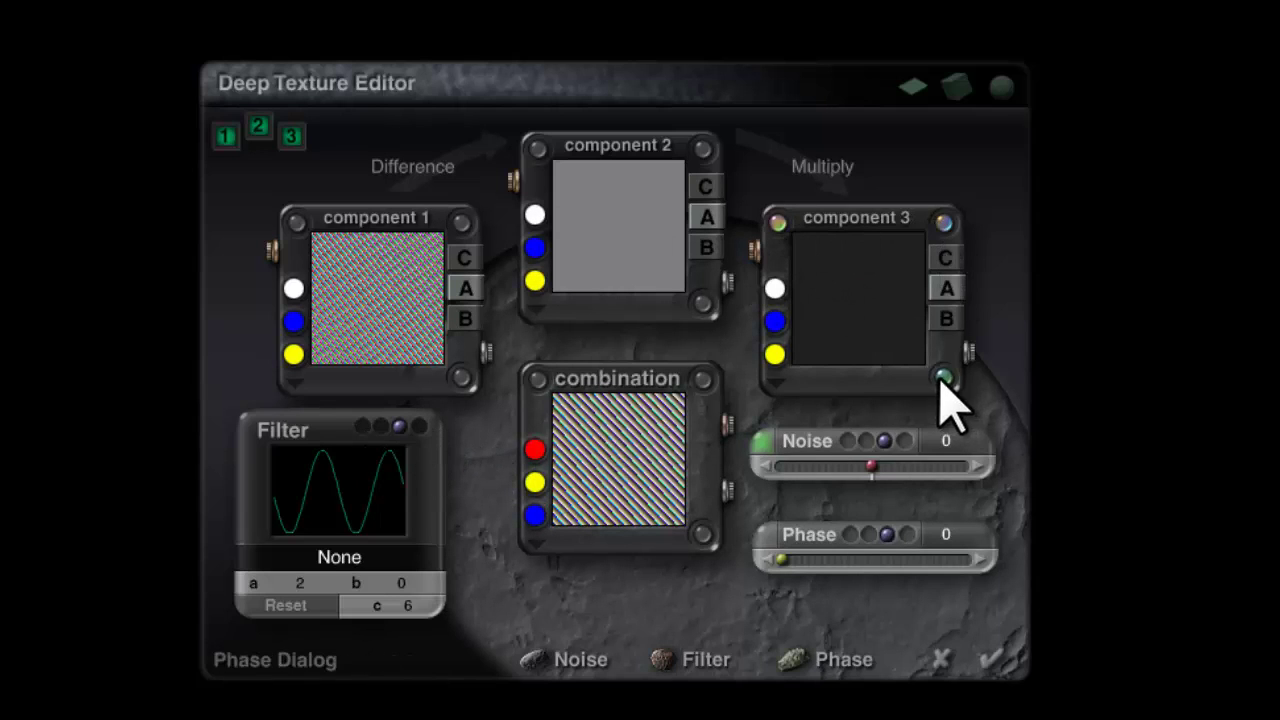
Apply a reset Sin(aX)+b filter with a about -0.013 and b about -0.49, and accept the texture.
left_click(373, 553)
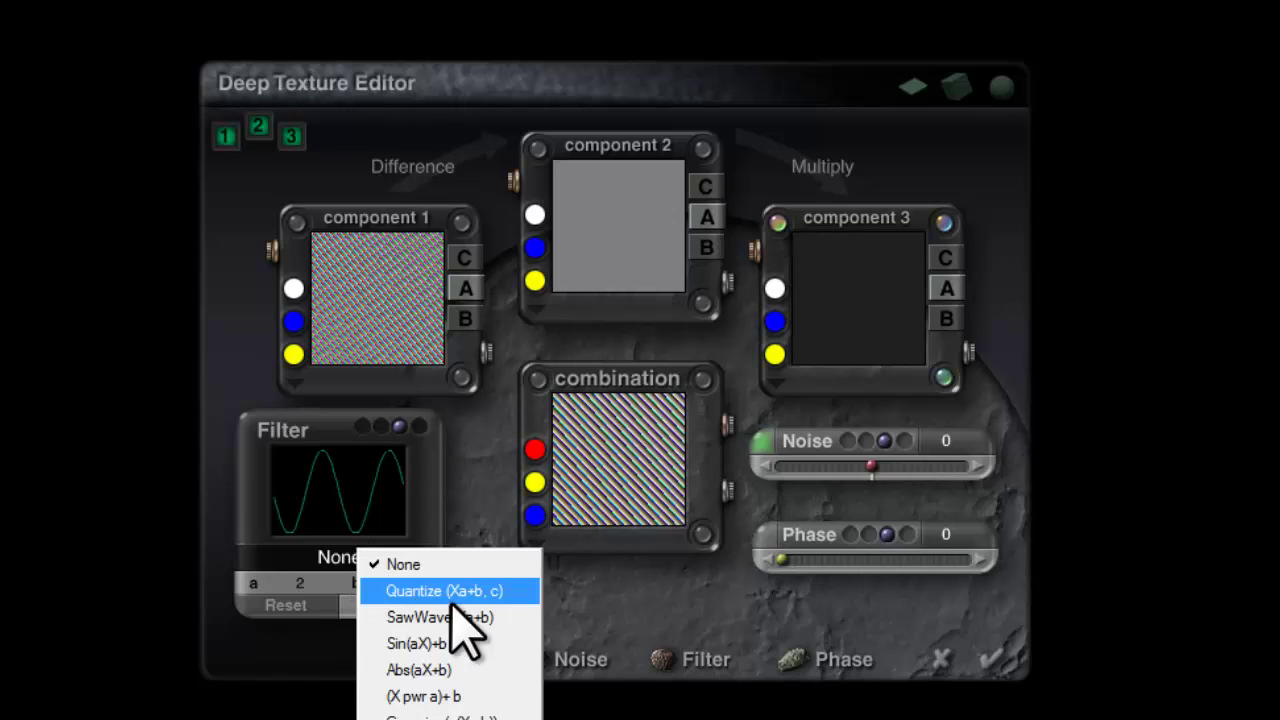
left_click(505, 638)
left_click(289, 612)
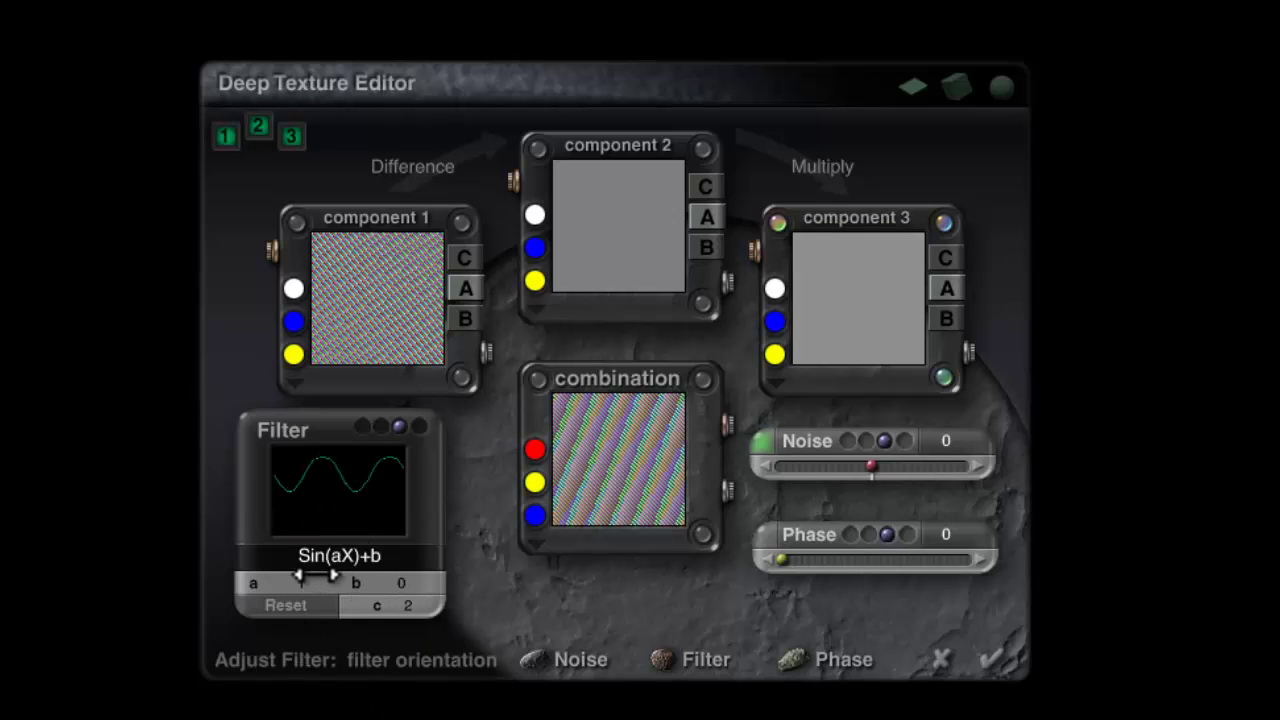
mouse_move(316, 575)
left_mouse_down()
mouse_move(243, 600)
mouse_move(323, 573)
mouse_move(308, 591)
left_mouse_up()
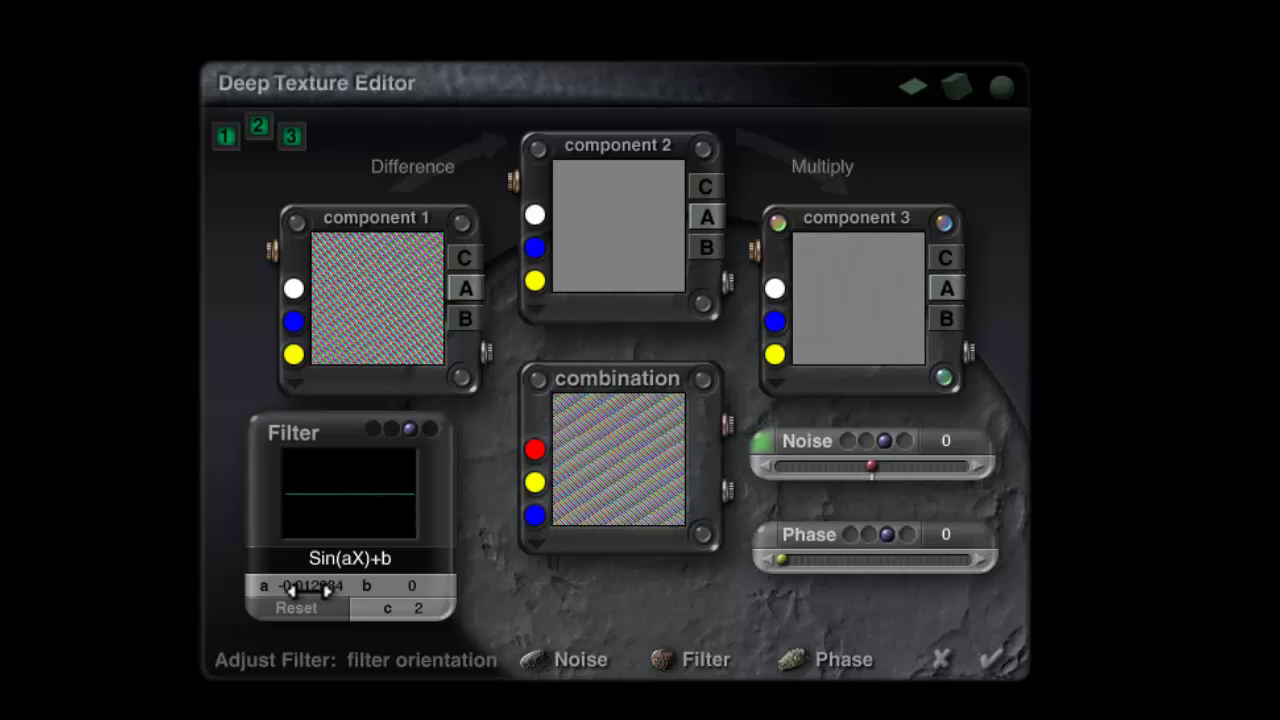
left_click_drag(414, 586, 414, 586)
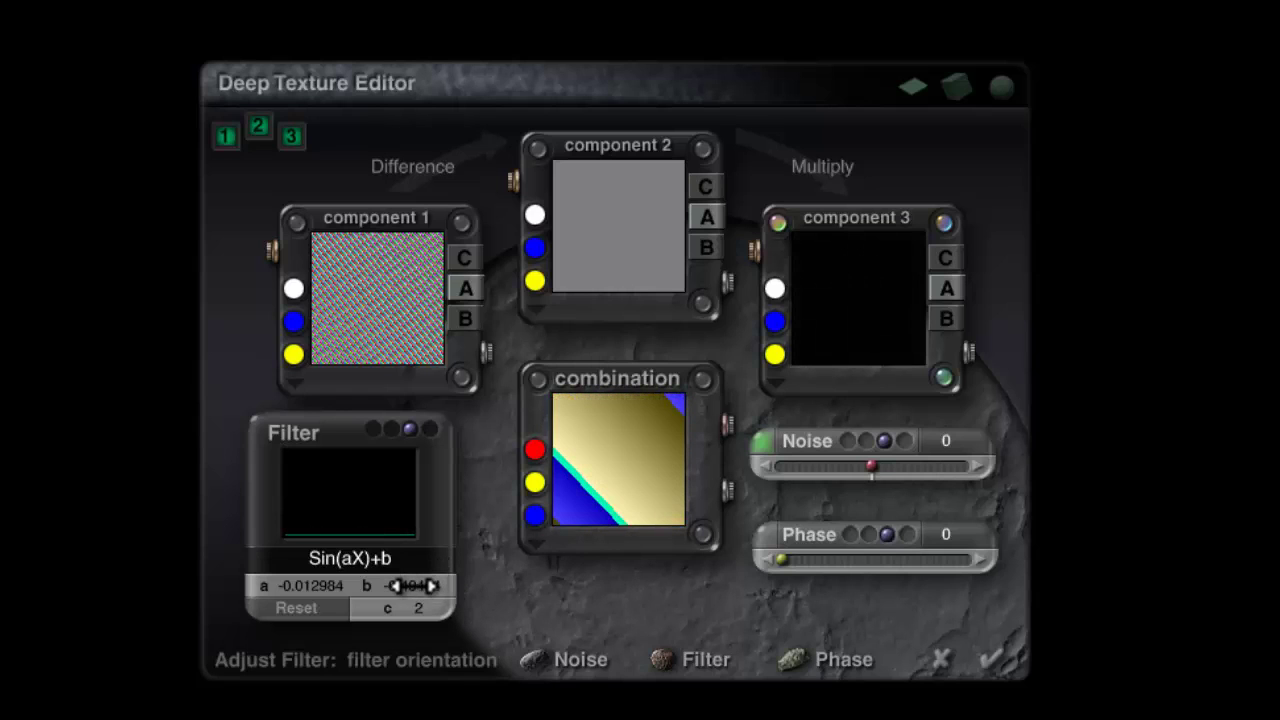
left_click(992, 660)
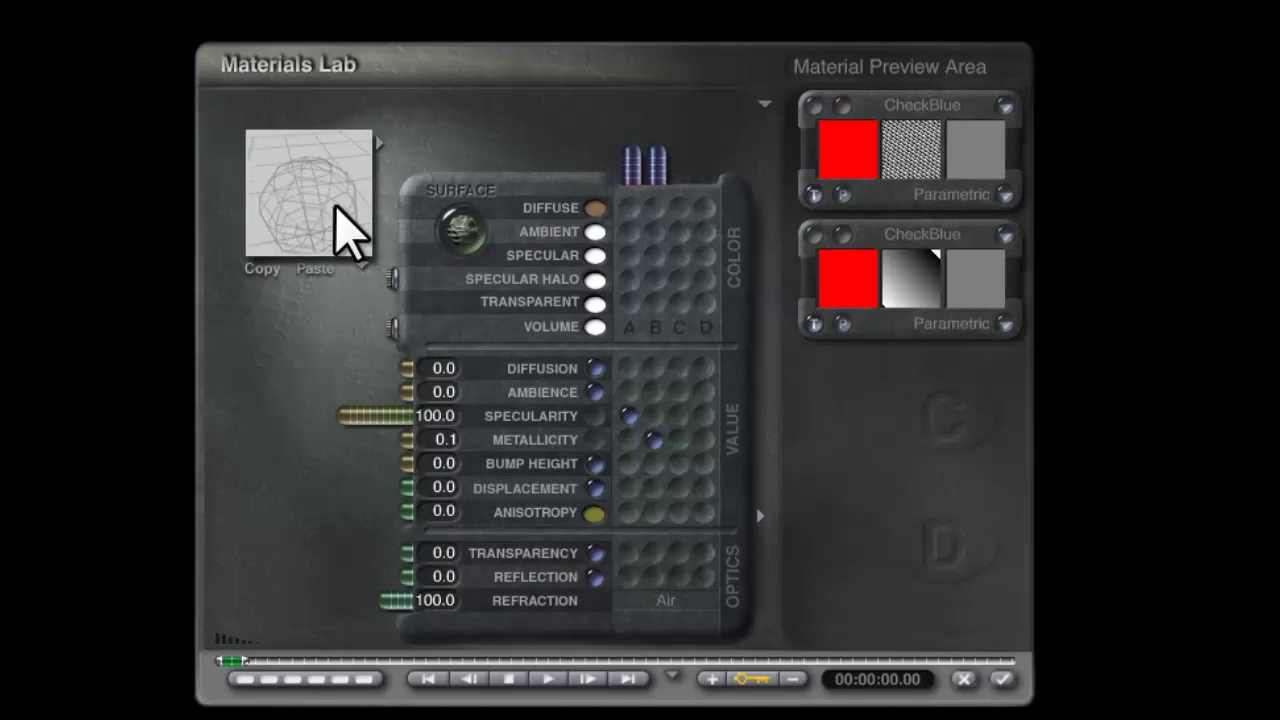
Set Metallicity to 0.1, turn the preview ball front-on, and bring up the Diffuse colour picker.
left_click(458, 441)
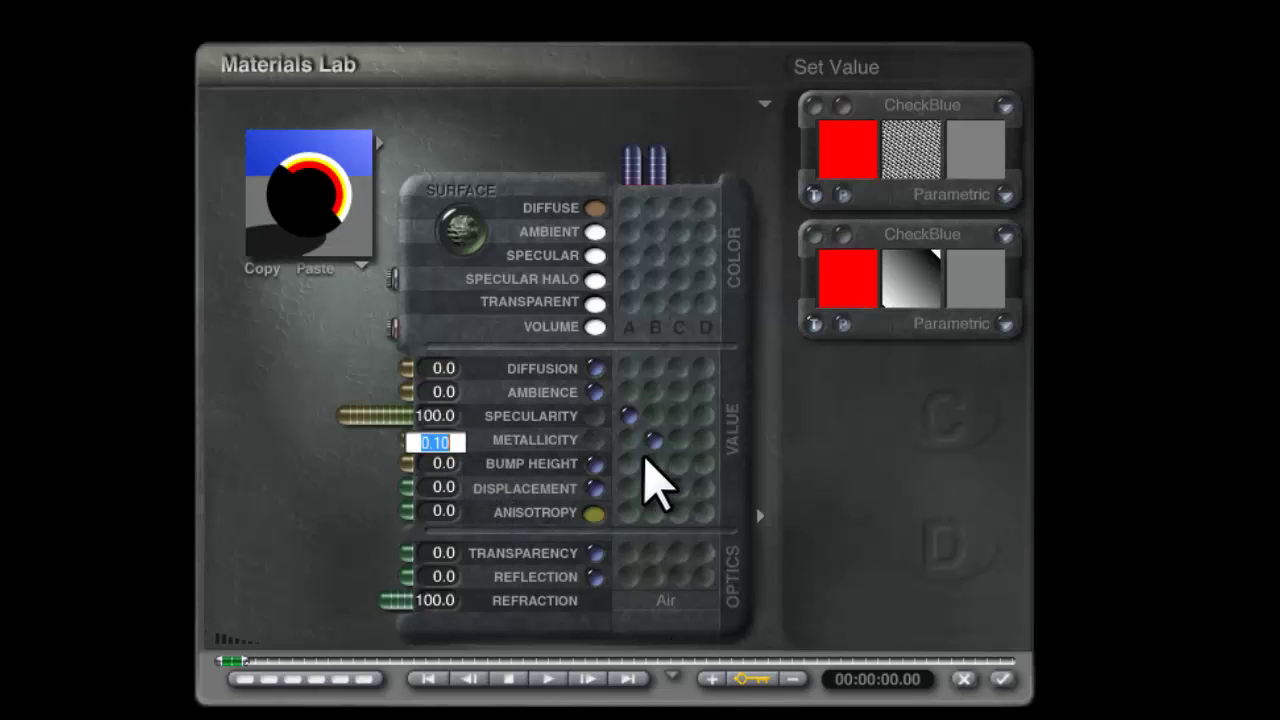
left_click(895, 510)
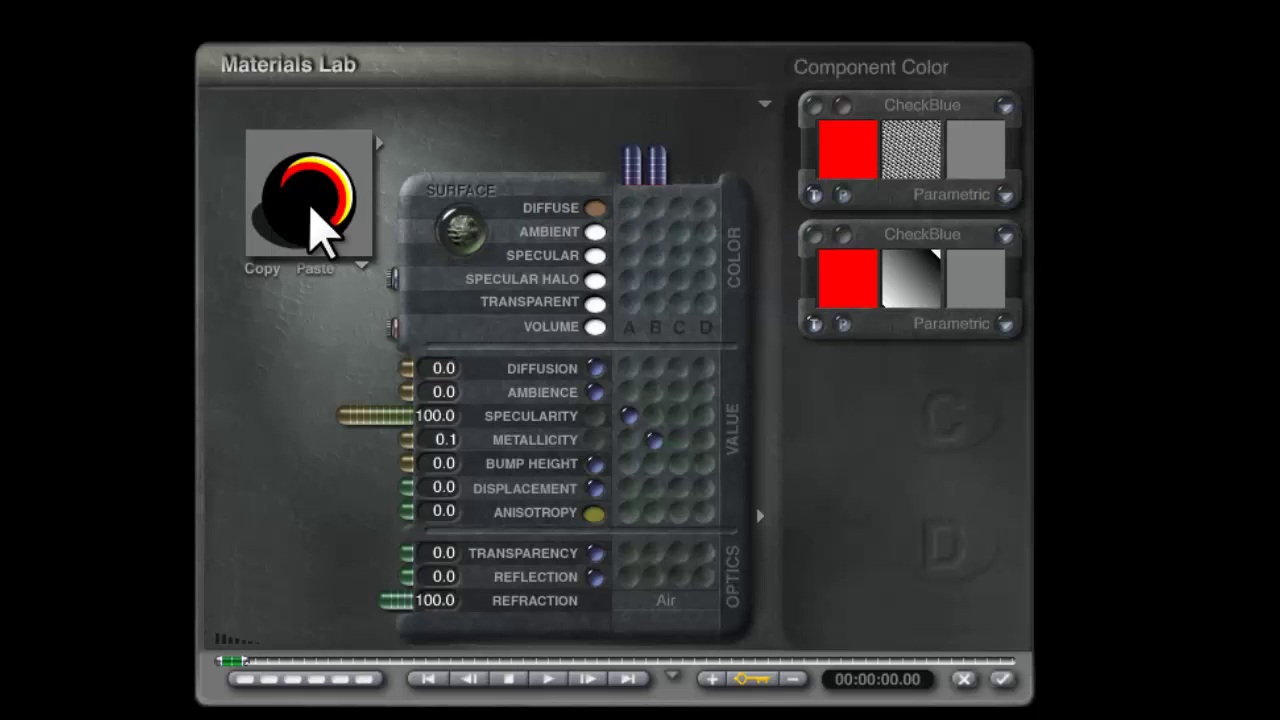
left_click_drag(309, 243, 303, 172)
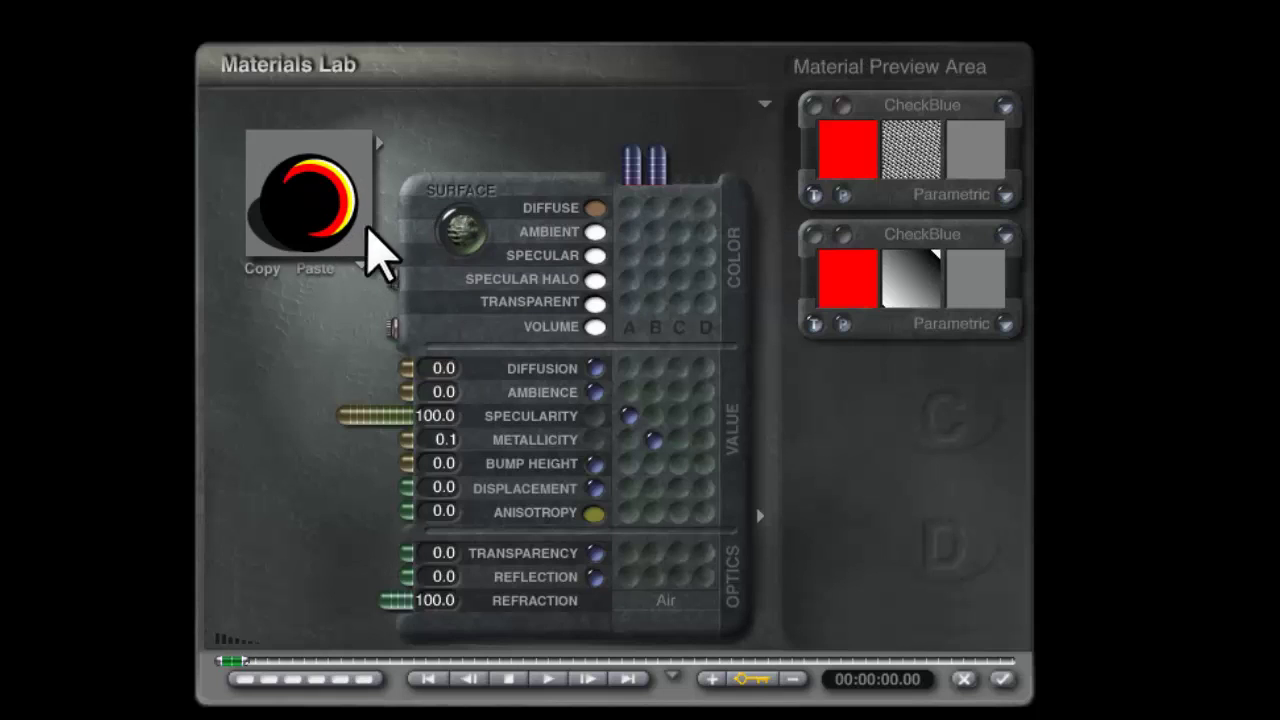
left_click(594, 209)
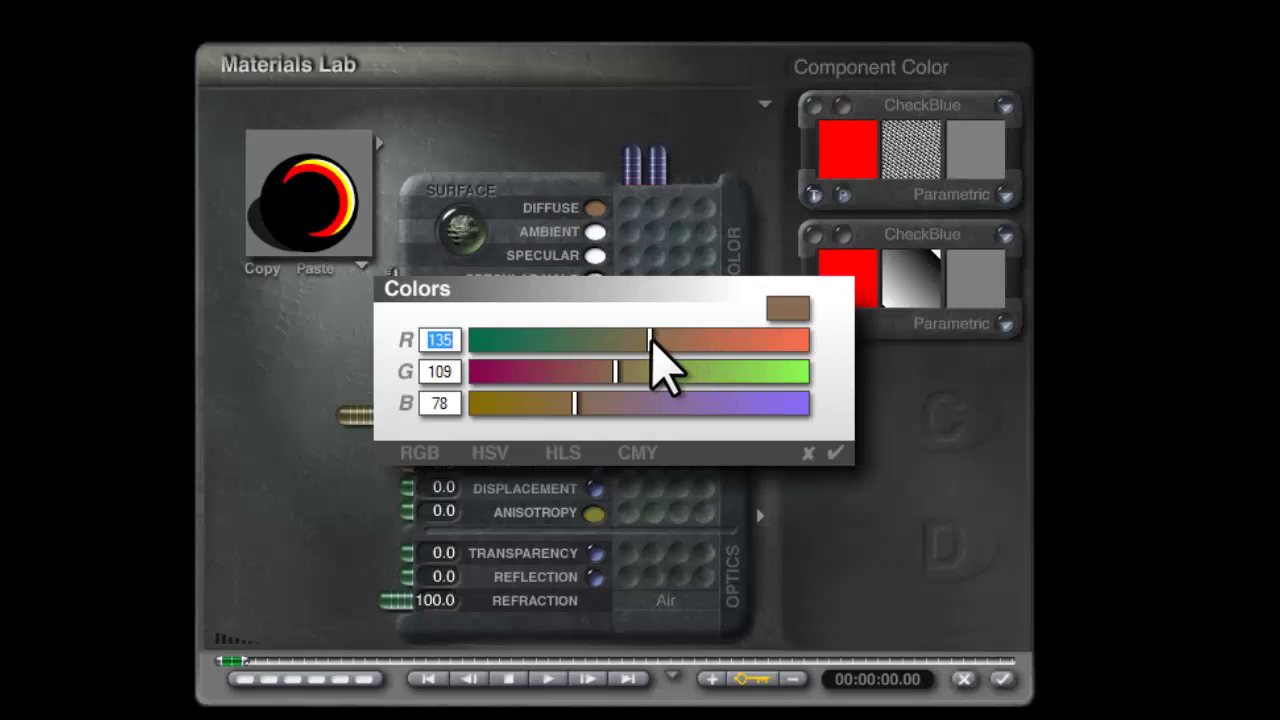
Set the diffuse colour to RGB 129, 98, 73 and accept the material.
left_click_drag(636, 361, 588, 376)
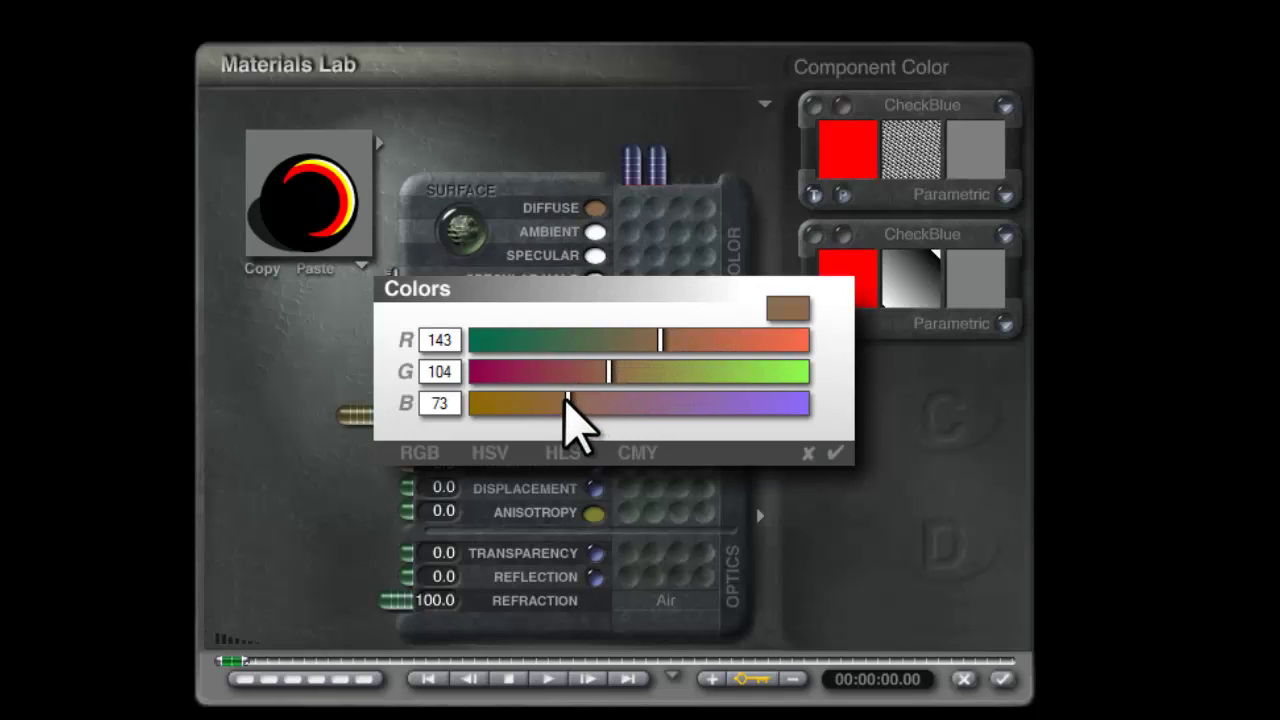
left_click(591, 371)
left_click(634, 340)
left_click(609, 371)
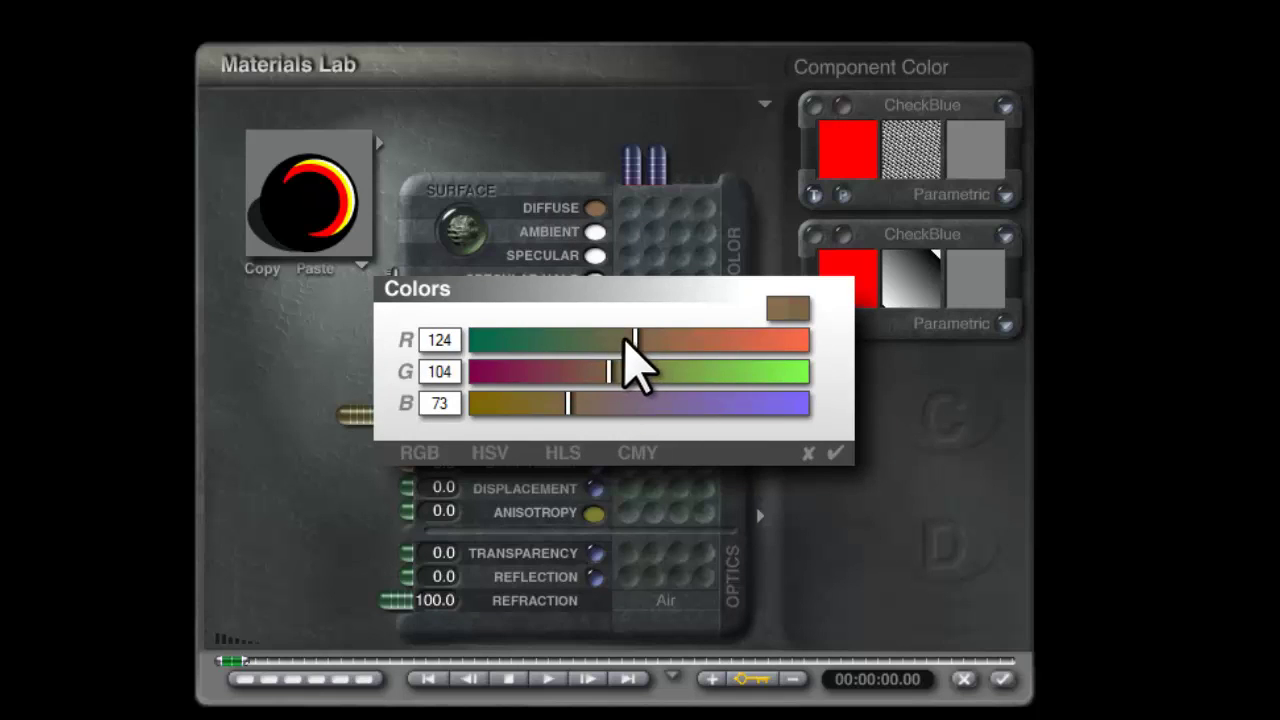
left_click(640, 340)
left_click(600, 371)
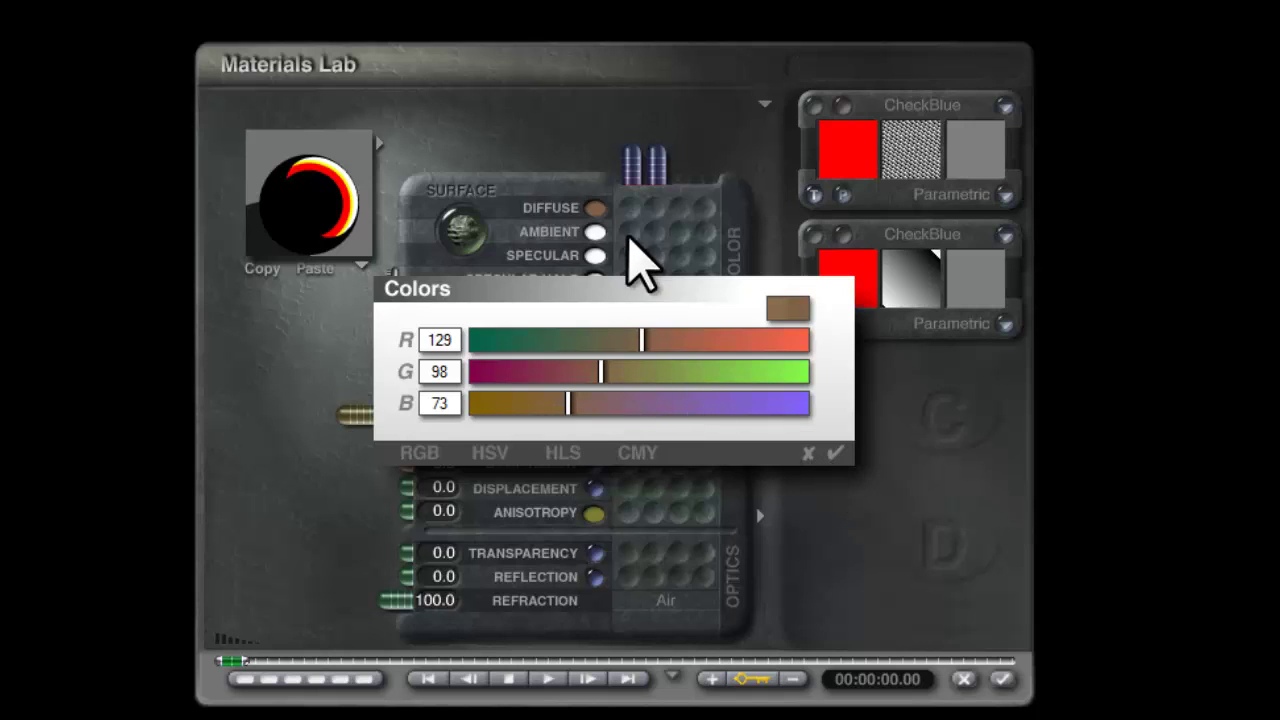
left_click(1001, 679)
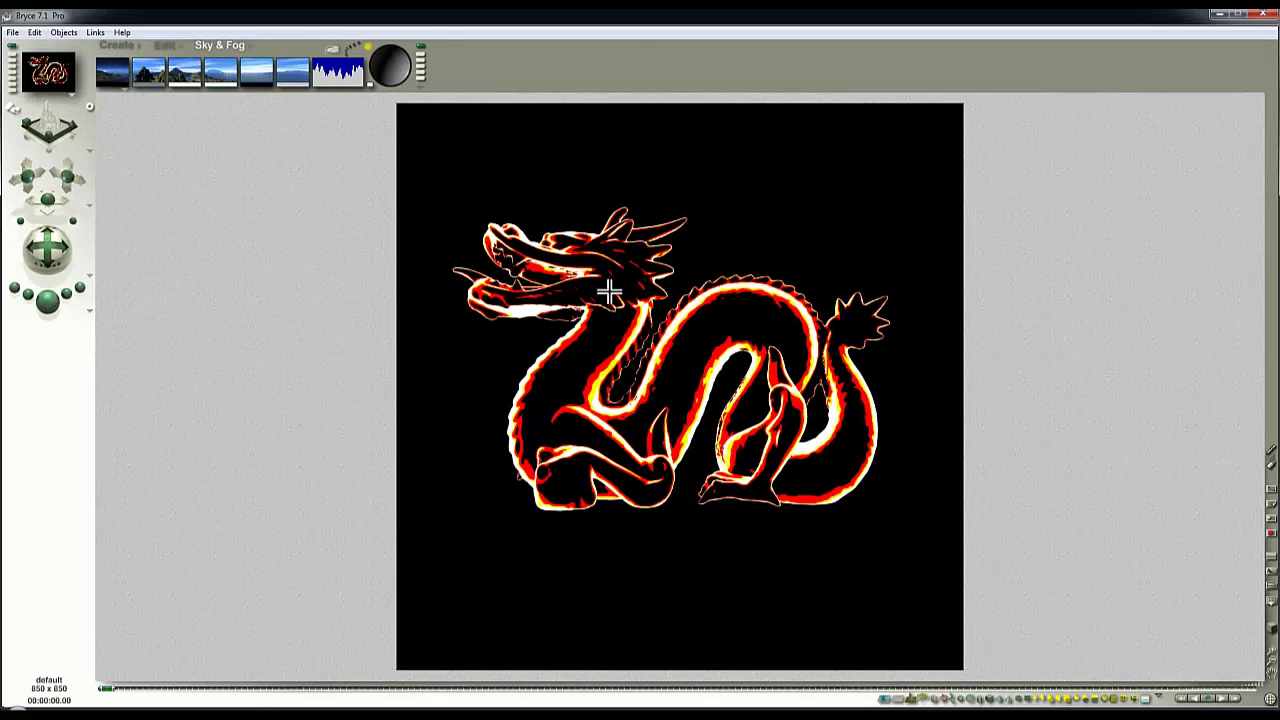
Turn the sun light back on in the Sky Lab.
left_click(333, 57)
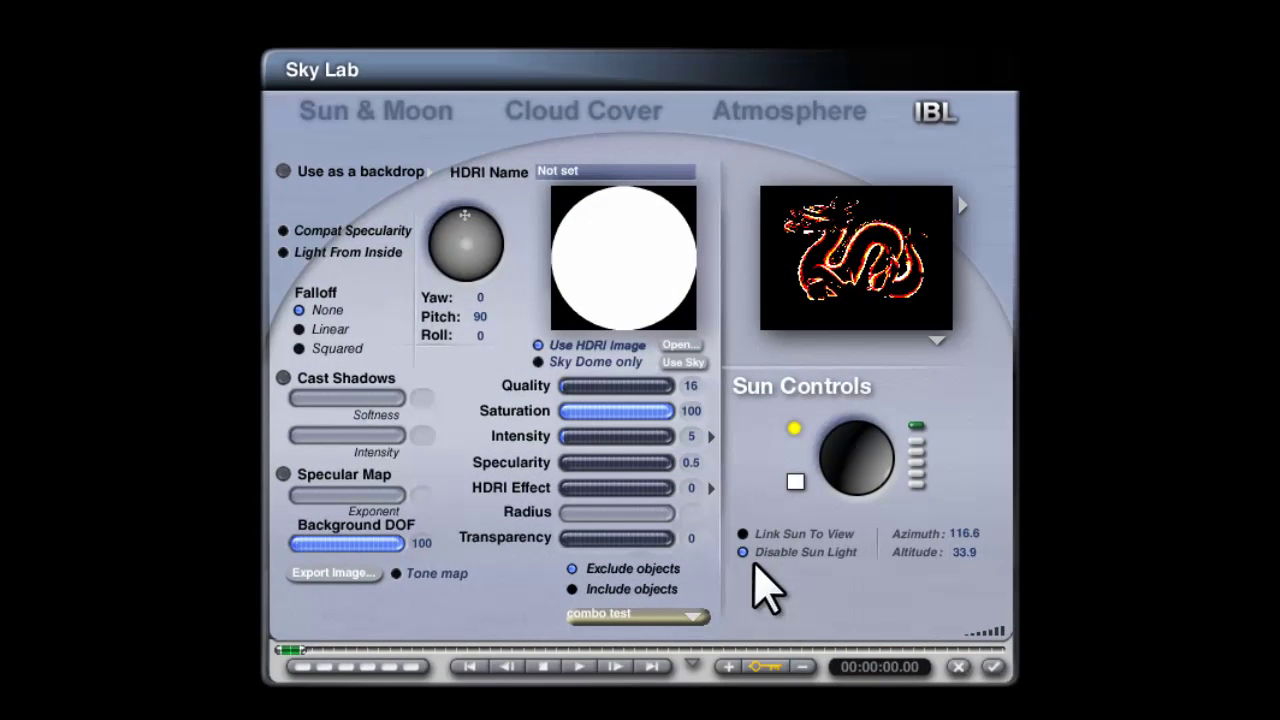
left_click(743, 552)
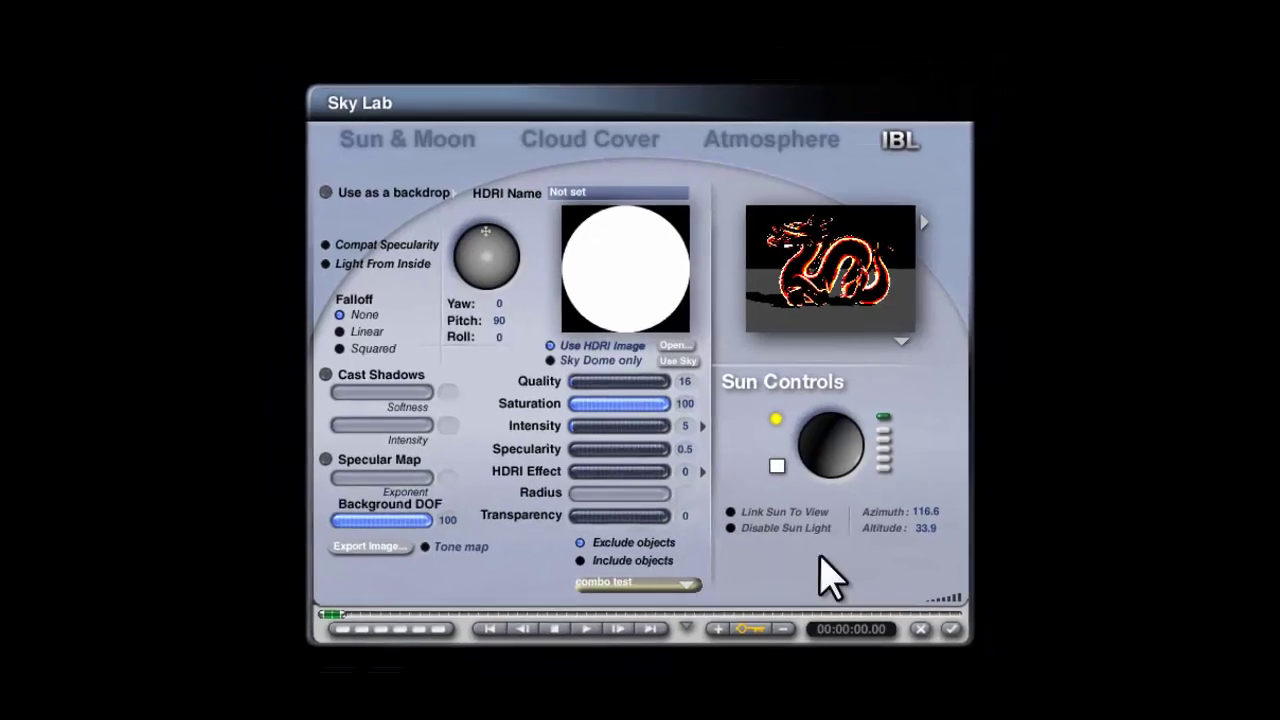
left_click(951, 629)
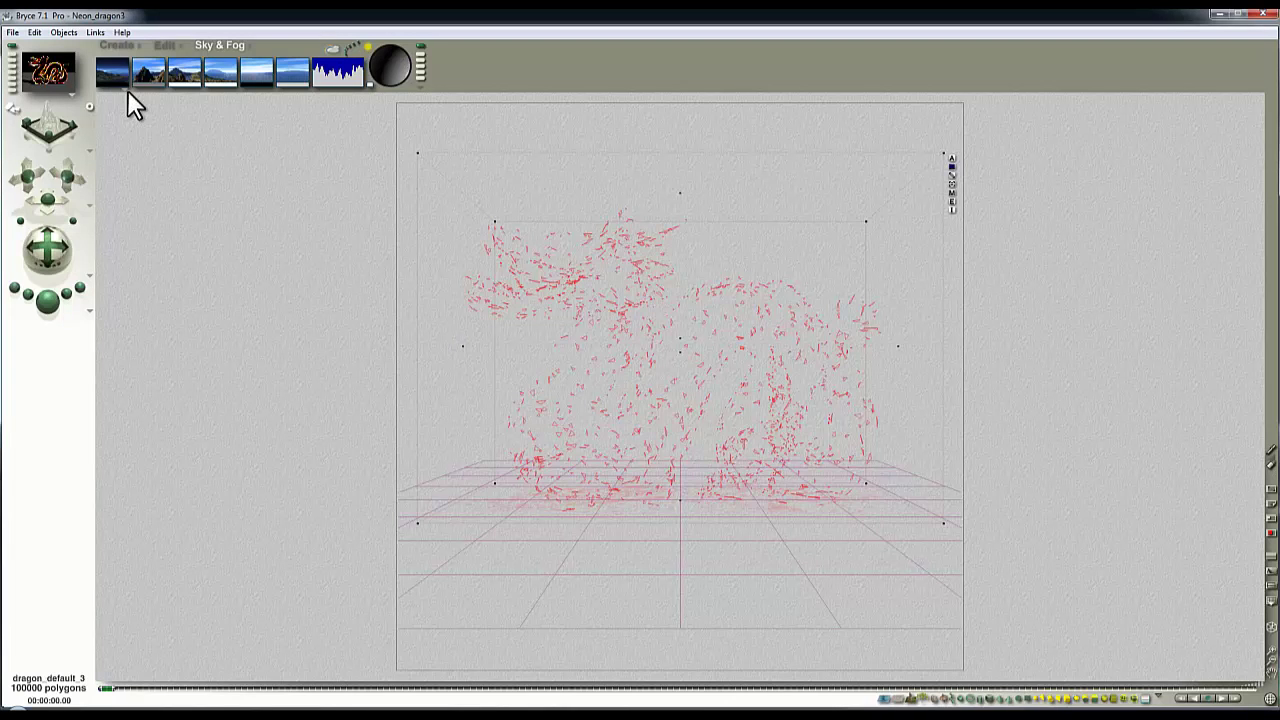
Switch the sky to Darker Sky and render the scene with Ctrl+R.
left_click(127, 90)
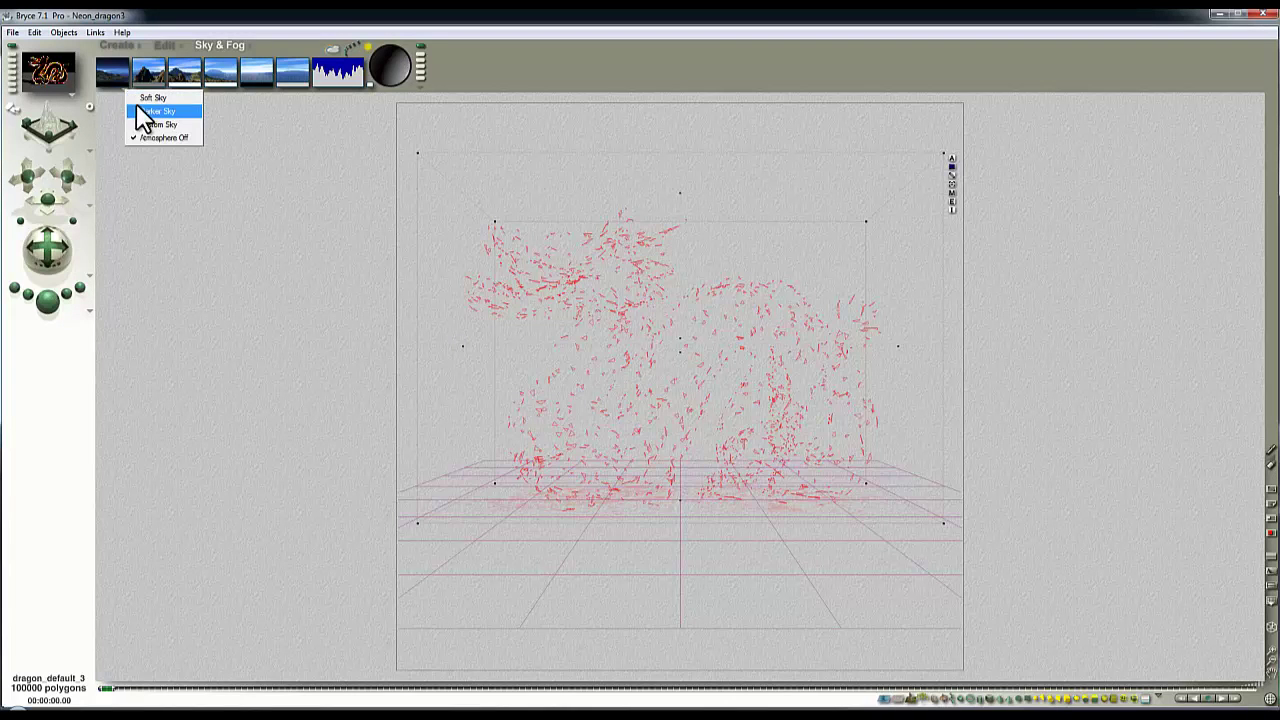
left_click(141, 110)
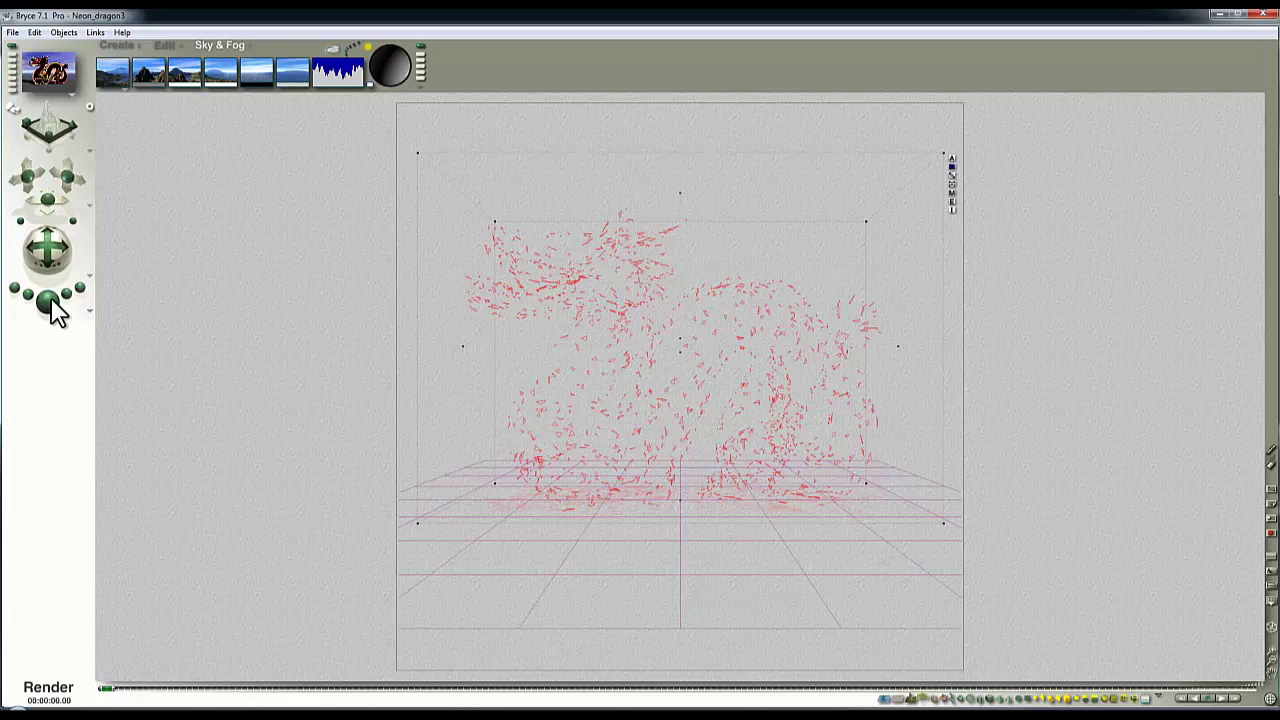
key("ctrl+r")
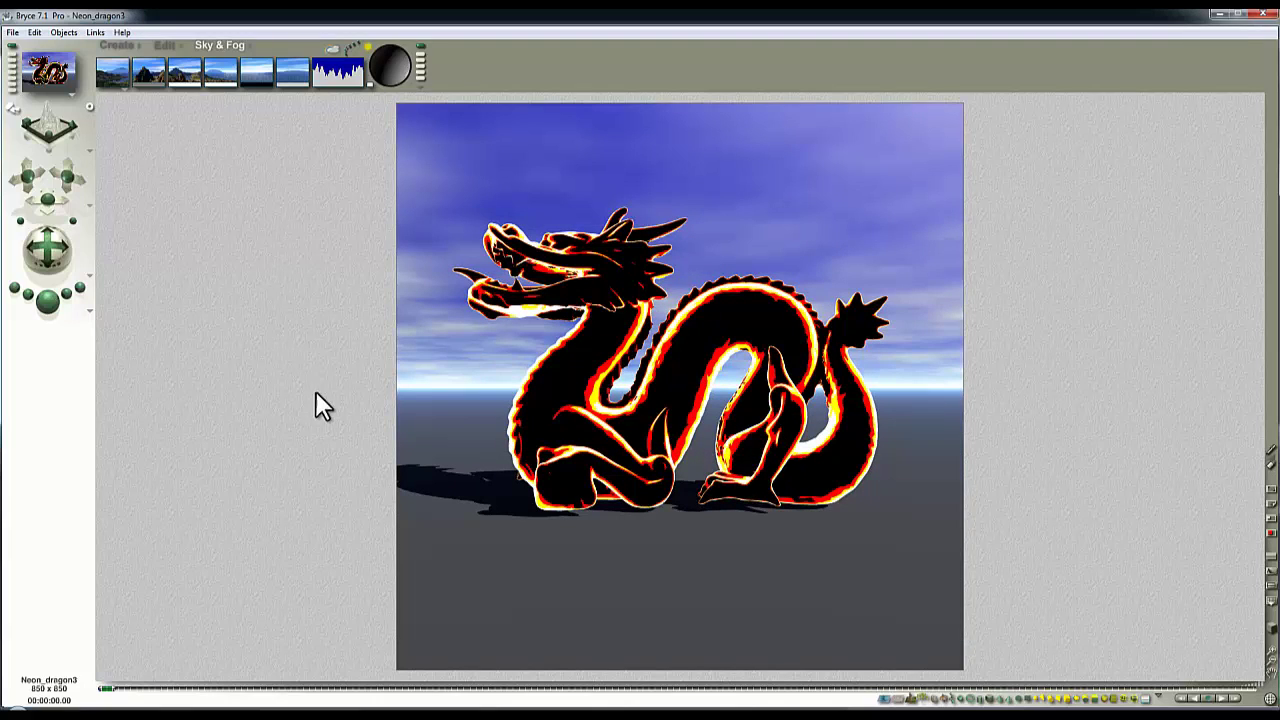
Open the dragon's material and drive its Diffuse colour from texture slot C (RedFractal).
left_click(866, 336)
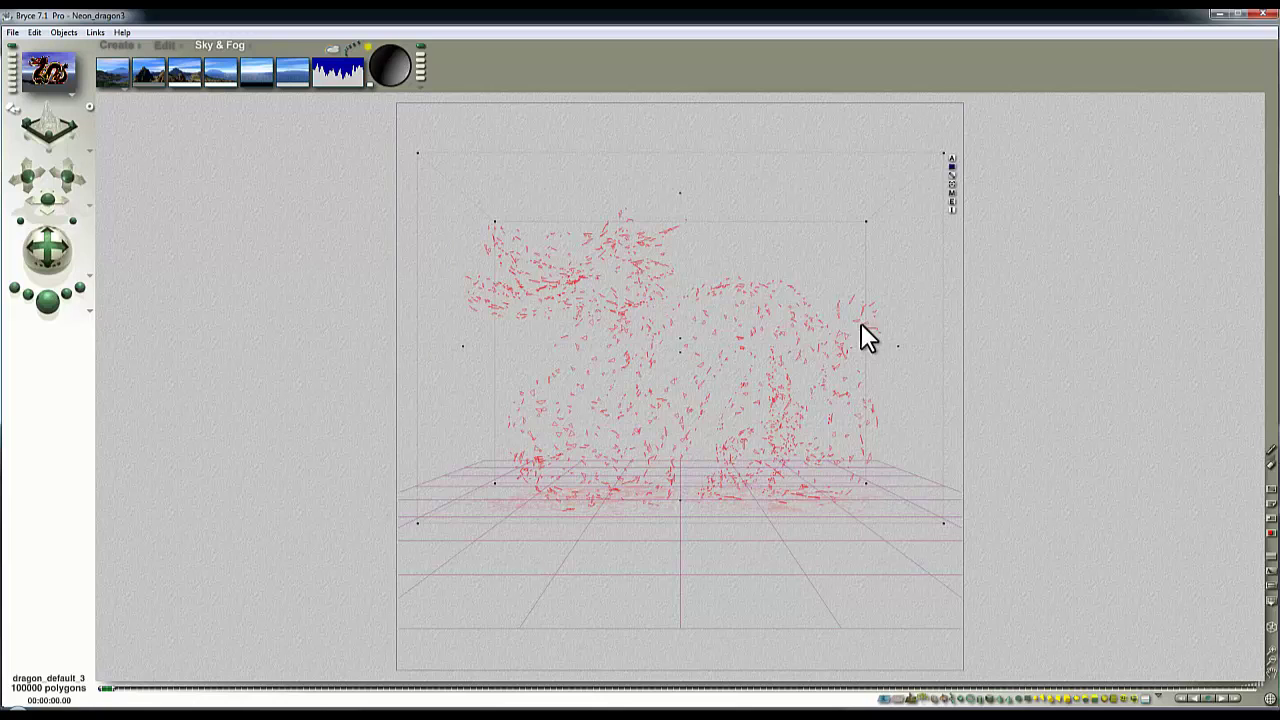
left_click(952, 192)
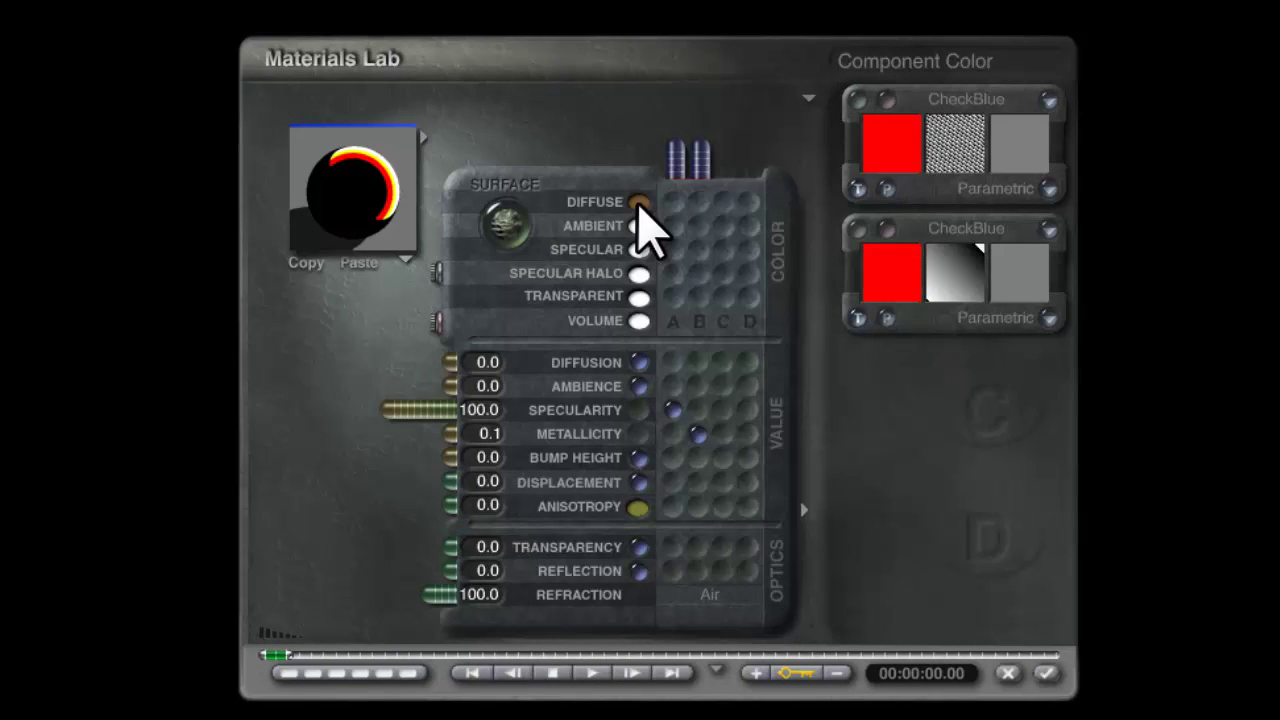
left_click(637, 202)
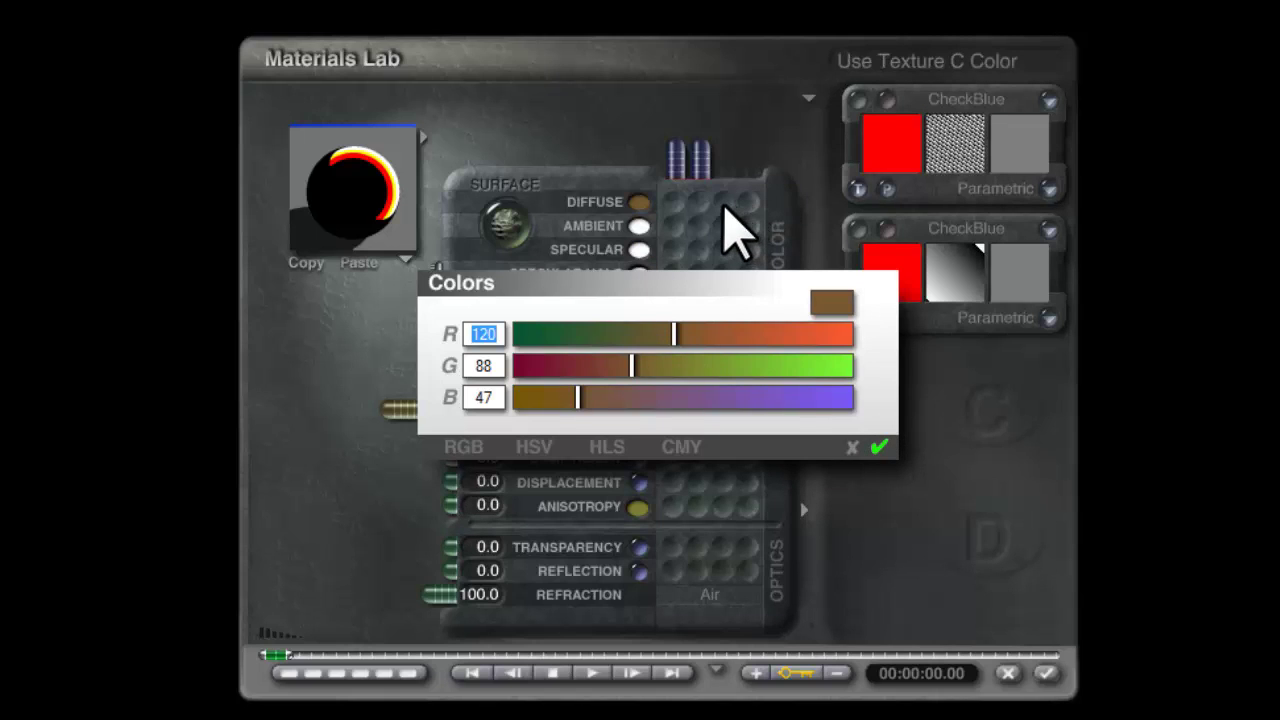
left_click(724, 204)
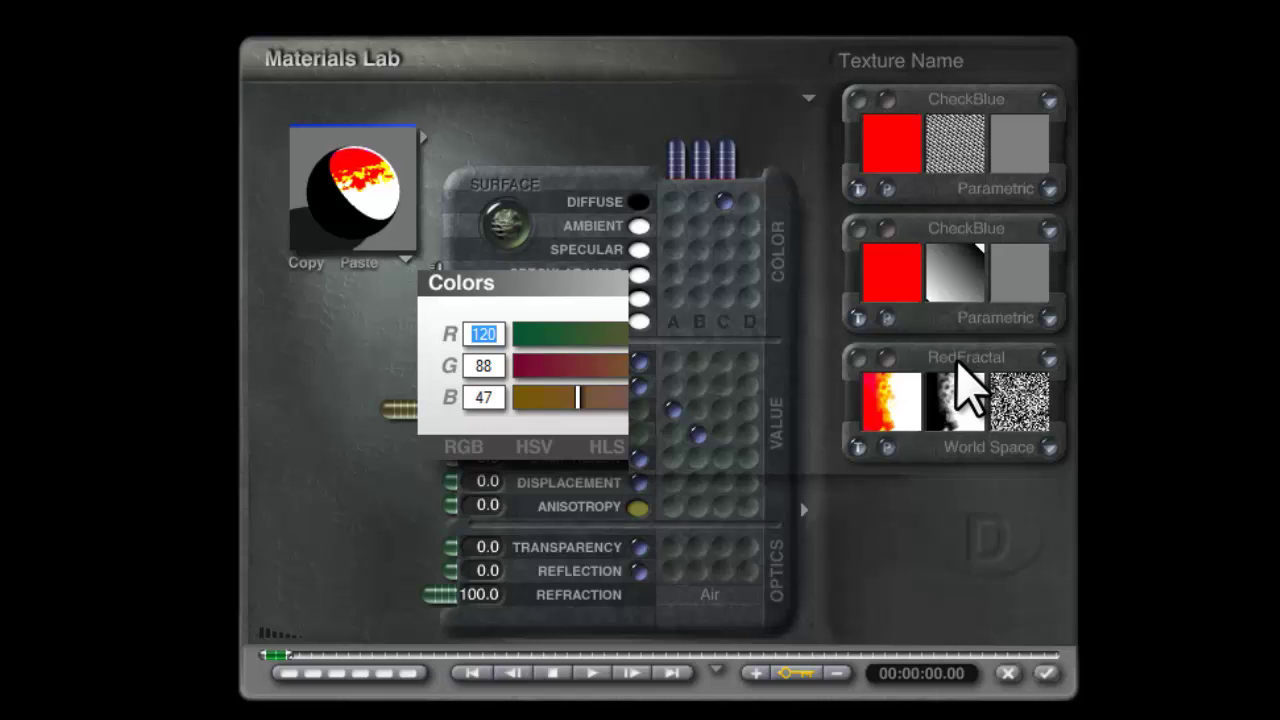
Browse the texture library categories and put the rainbow Sin Layers texture in slot C.
left_click(958, 364)
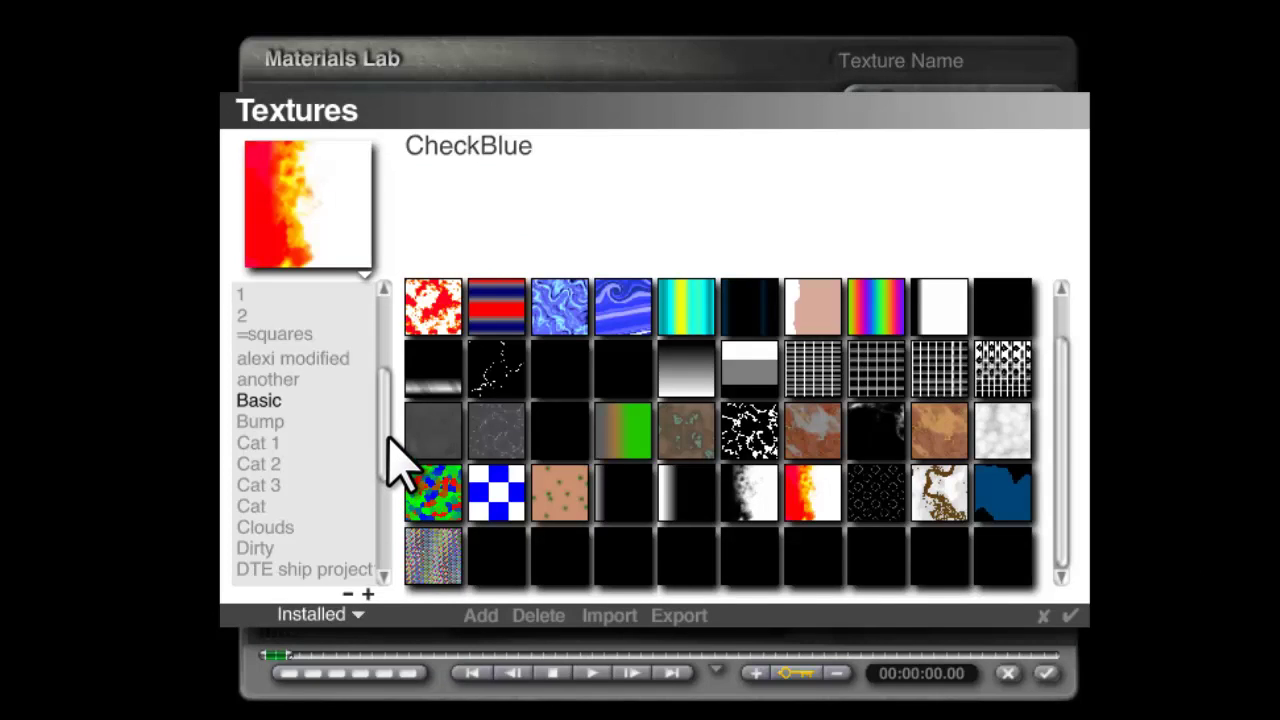
left_click_drag(390, 445, 386, 298)
left_click(312, 295)
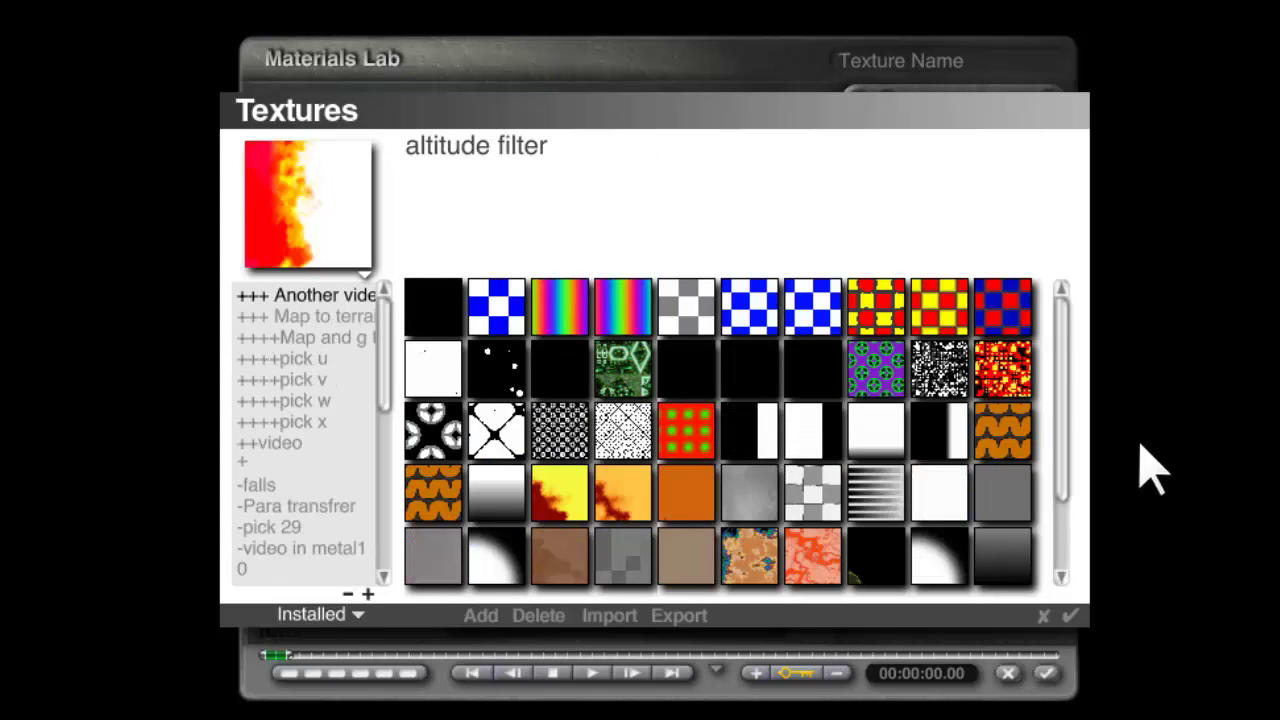
left_click(322, 317)
left_click(300, 338)
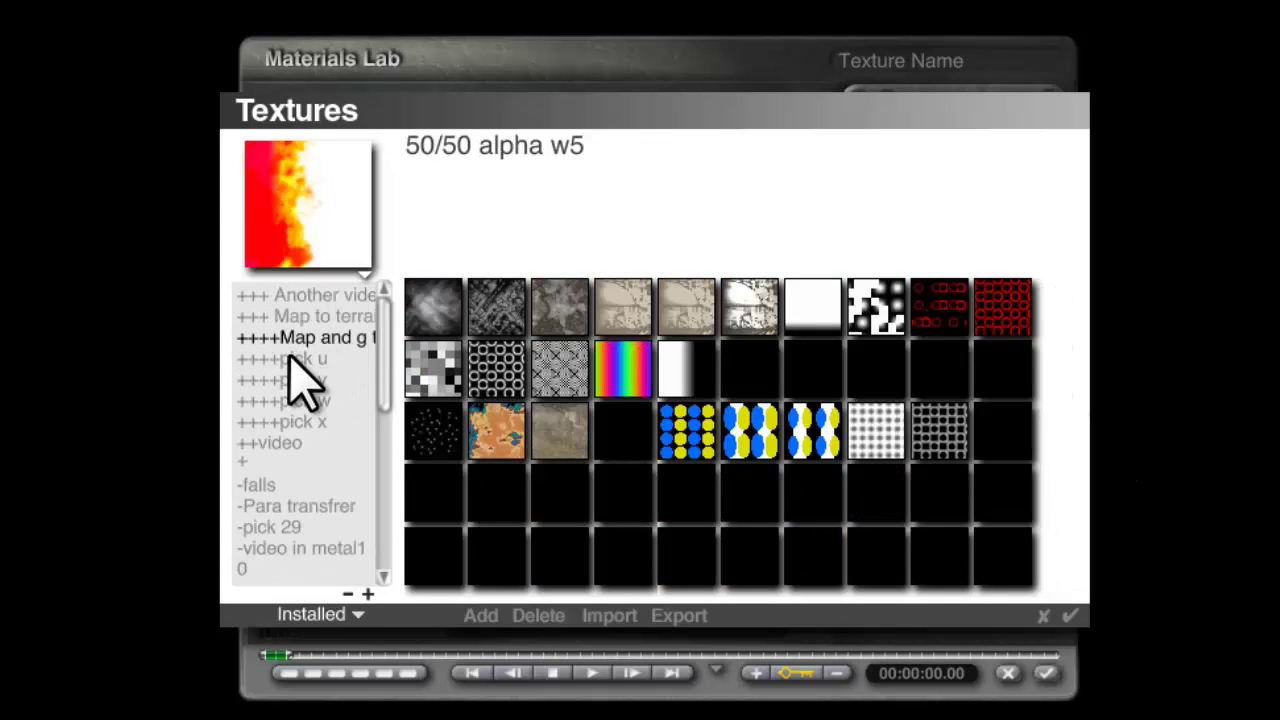
left_click(292, 358)
left_click(294, 338)
left_click(292, 379)
left_click(300, 401)
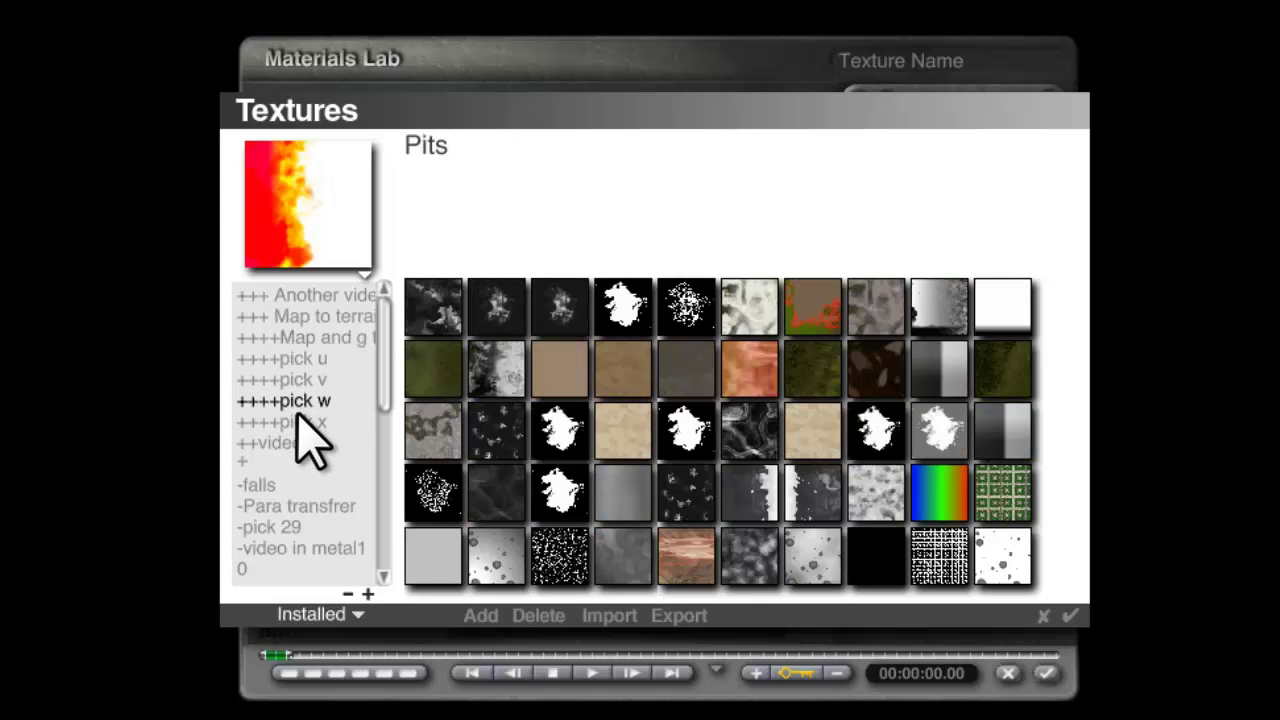
left_click(300, 421)
left_click(295, 443)
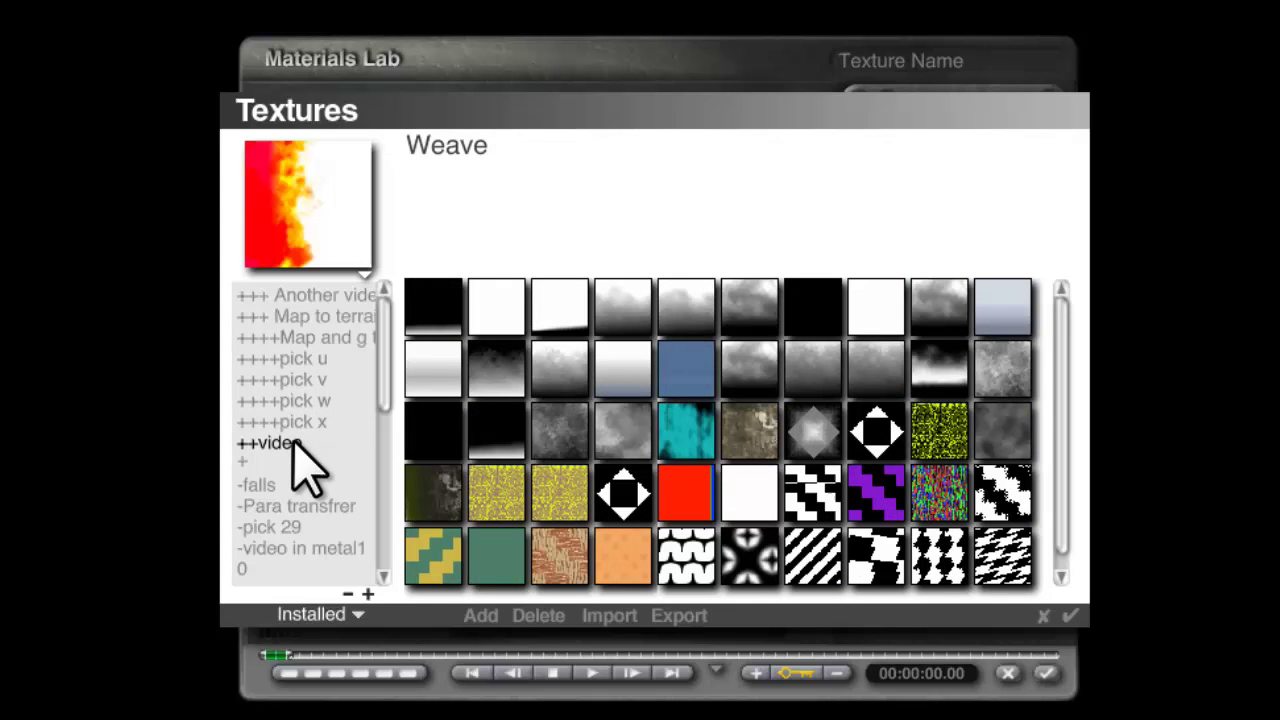
left_click(298, 316)
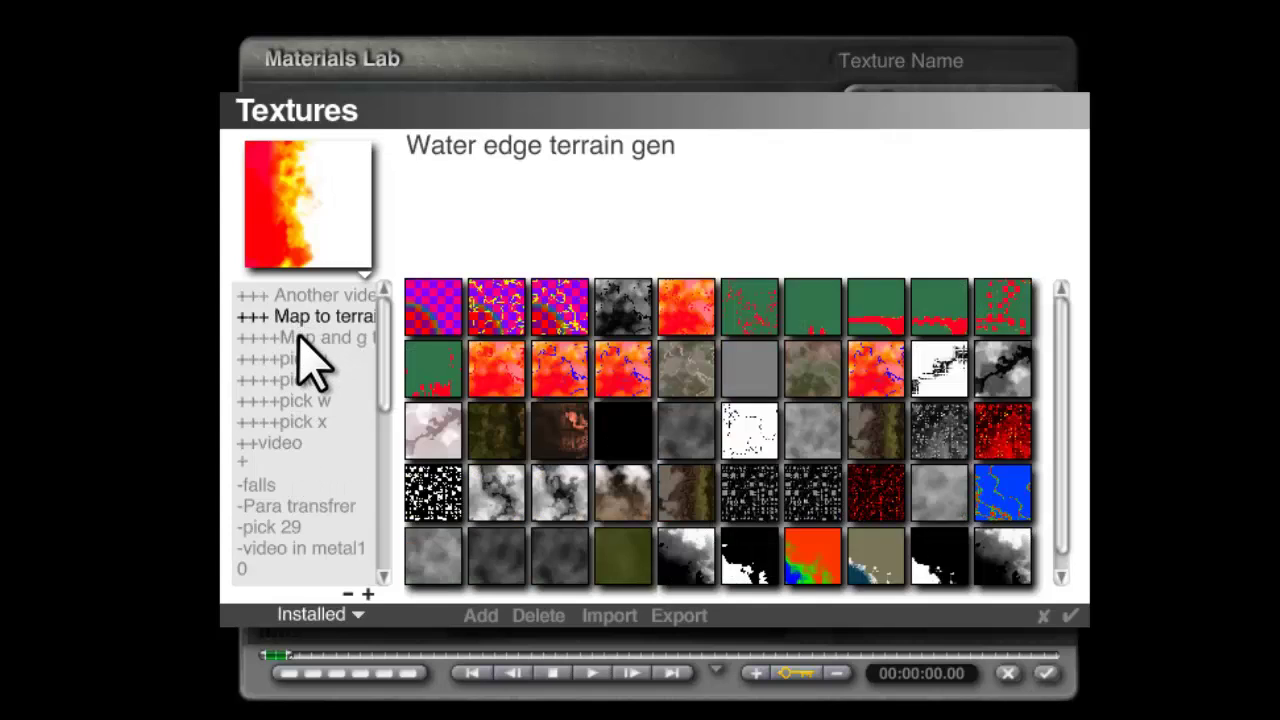
left_click(298, 338)
left_click(620, 368)
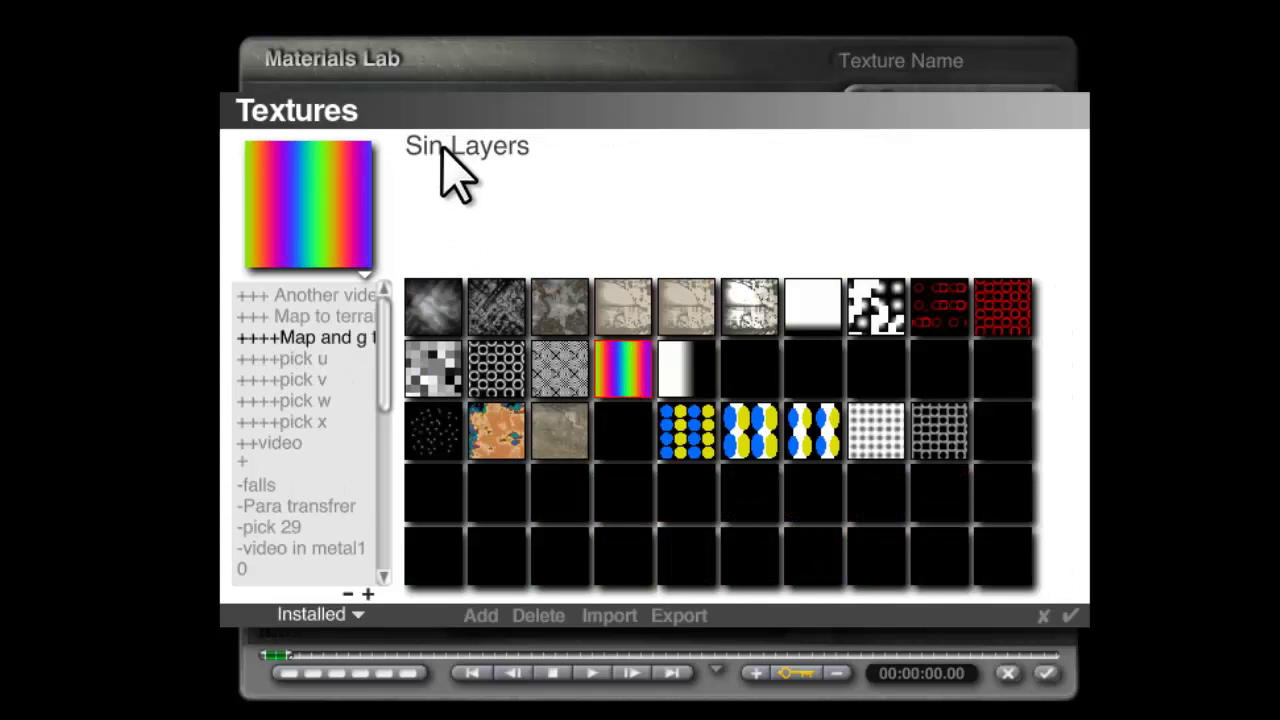
left_click(1070, 615)
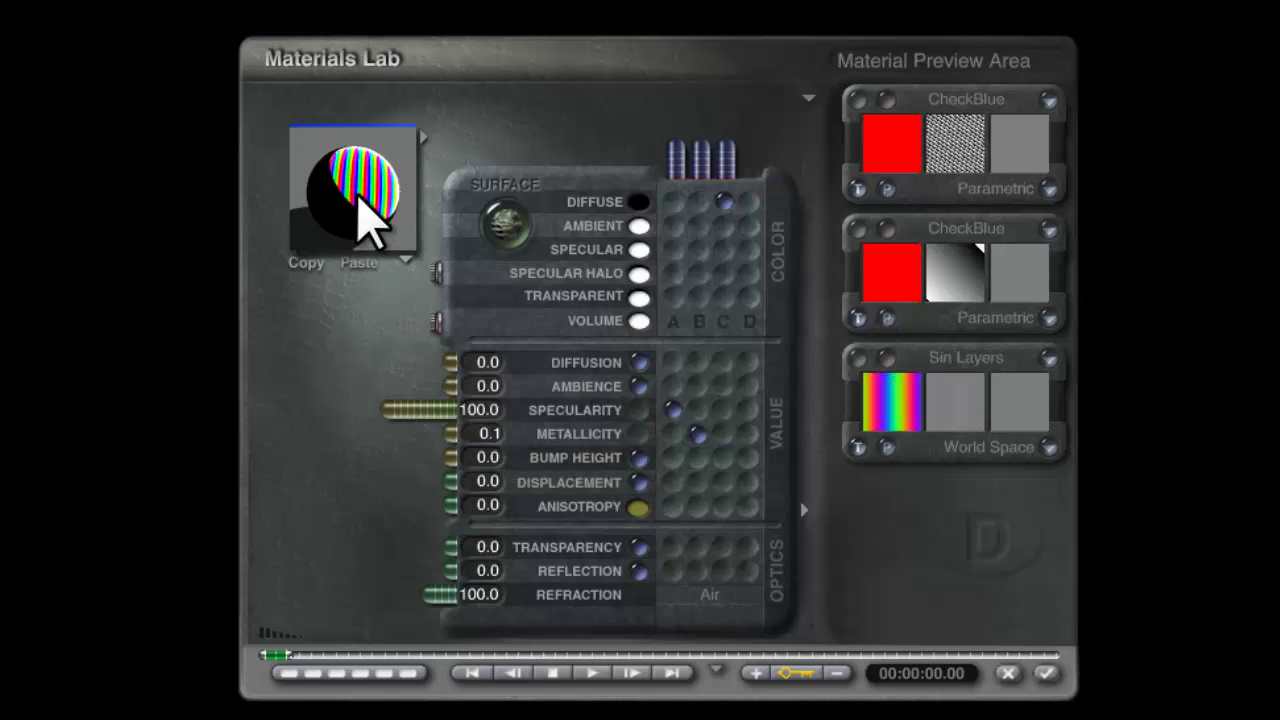
Scale the Sin Layers texture to 17% with Spherical mapping.
left_click(876, 384)
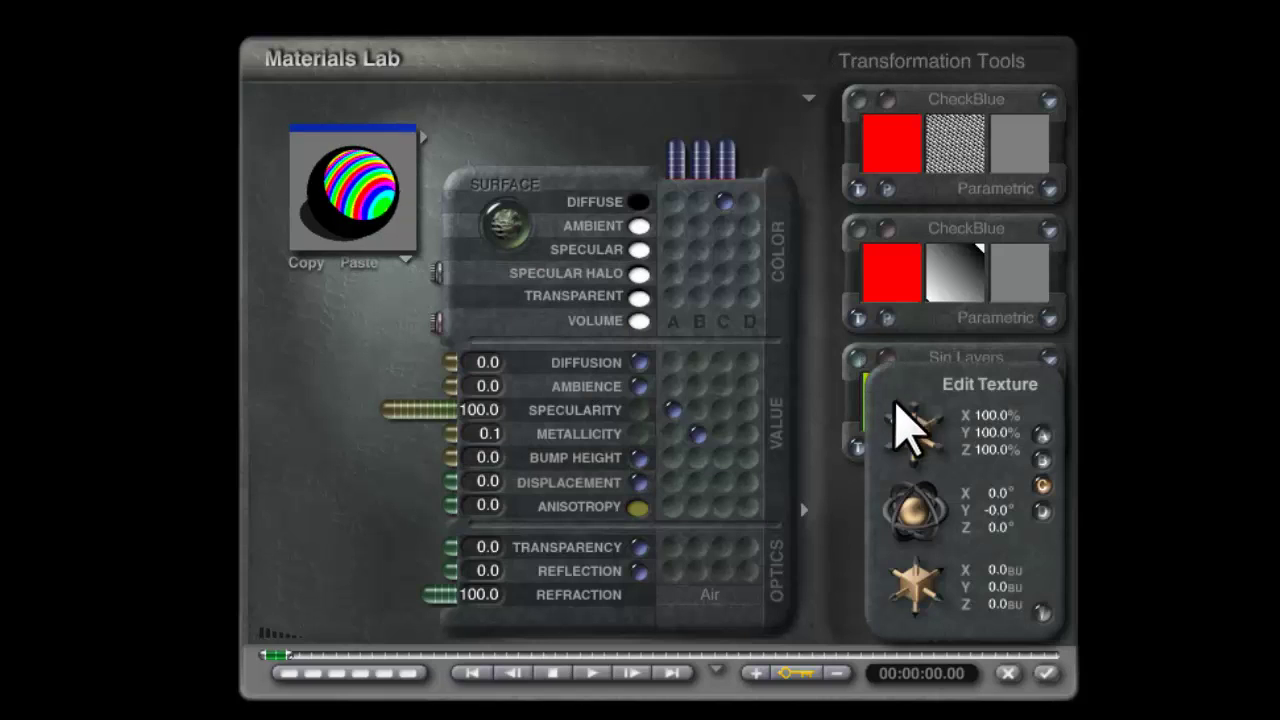
left_click_drag(908, 420, 931, 446)
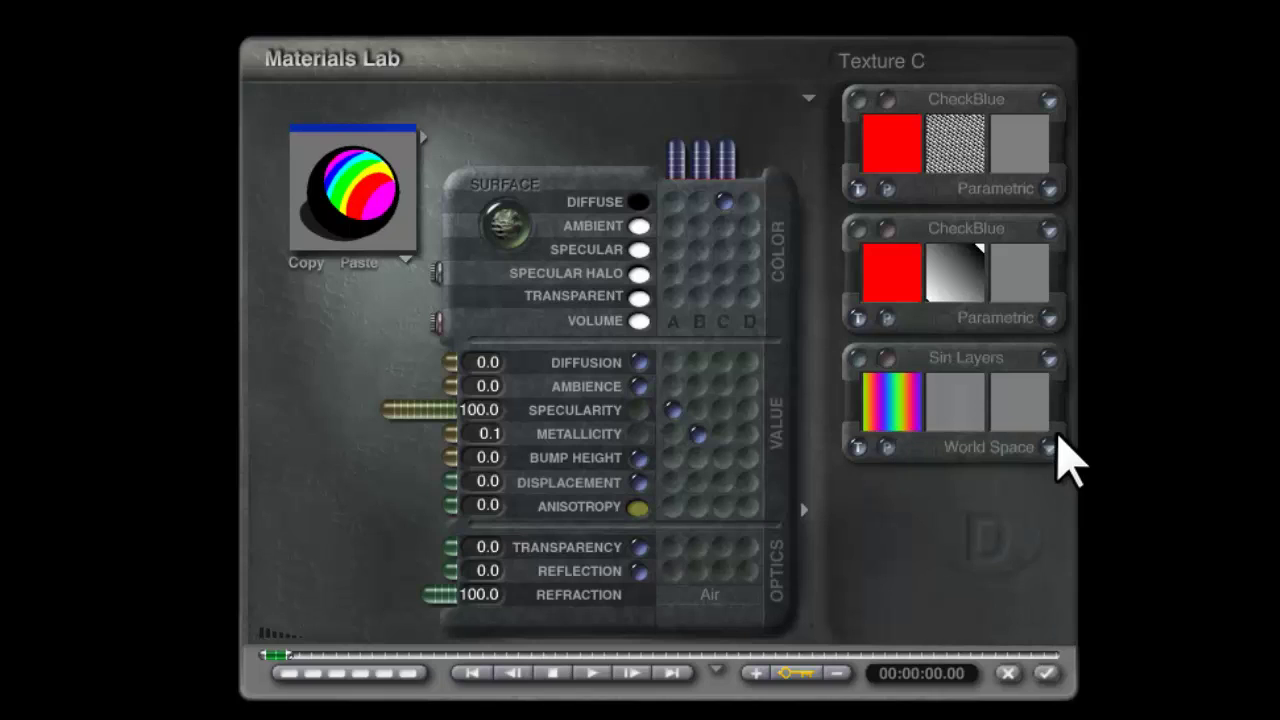
left_click(1050, 445)
left_click(1112, 533)
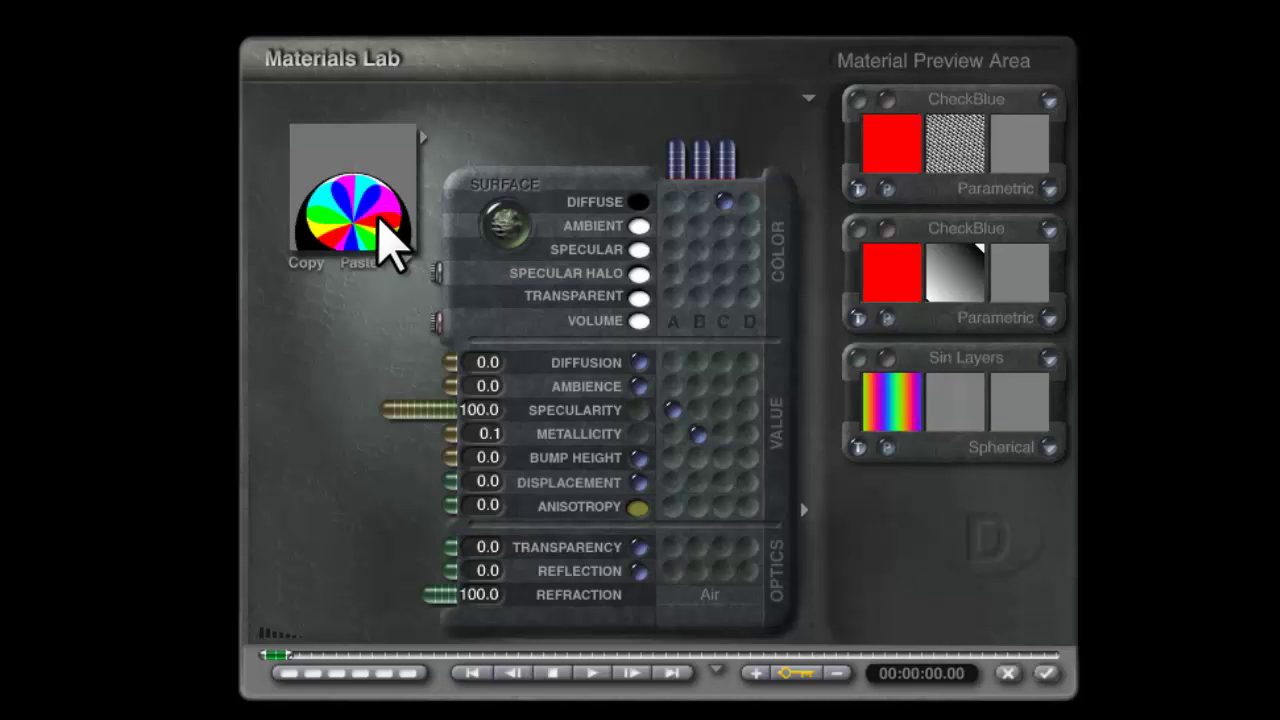
Tilt the preview sphere to view from above and open Sin Layers in the Deep Texture Editor.
mouse_move(380, 218)
left_mouse_down()
mouse_move(411, 206)
mouse_move(360, 234)
mouse_move(370, 213)
left_mouse_up()
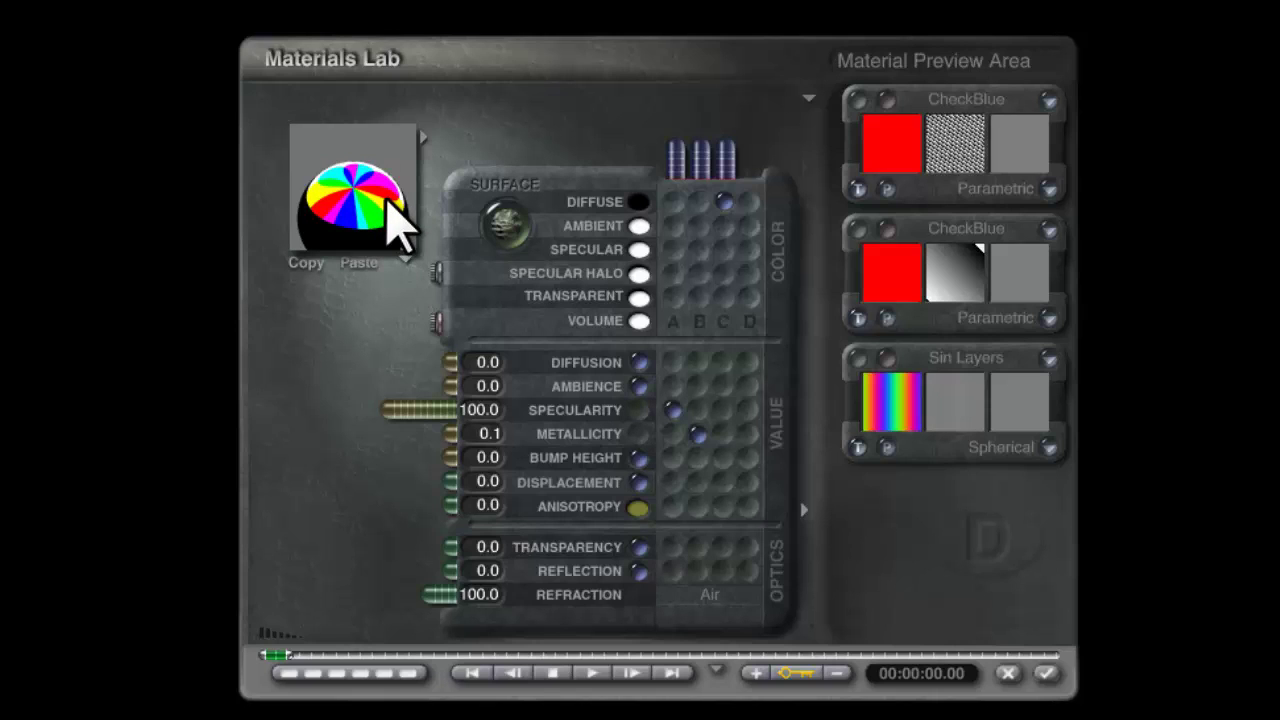
left_click_drag(397, 222, 343, 243)
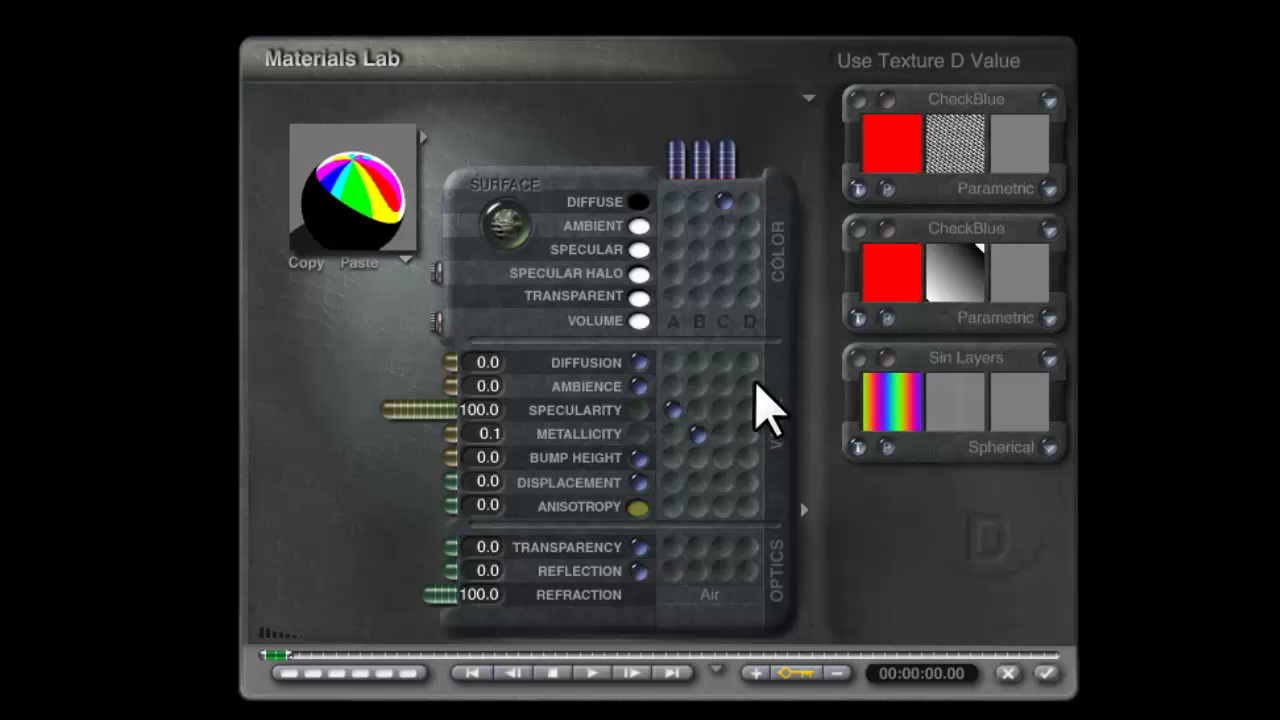
left_click(892, 378)
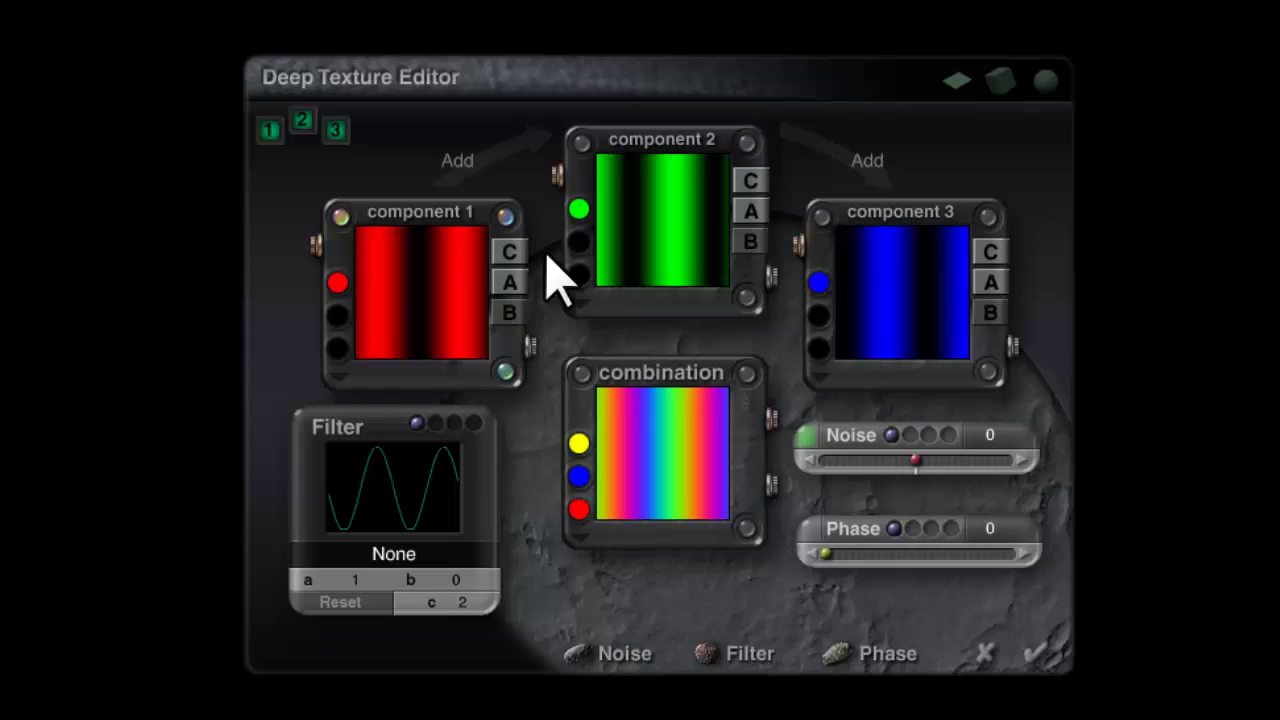
Darken component 1's red and lower component 2's green to 121.
left_click(340, 281)
left_click_drag(786, 337, 683, 337)
left_click(878, 447)
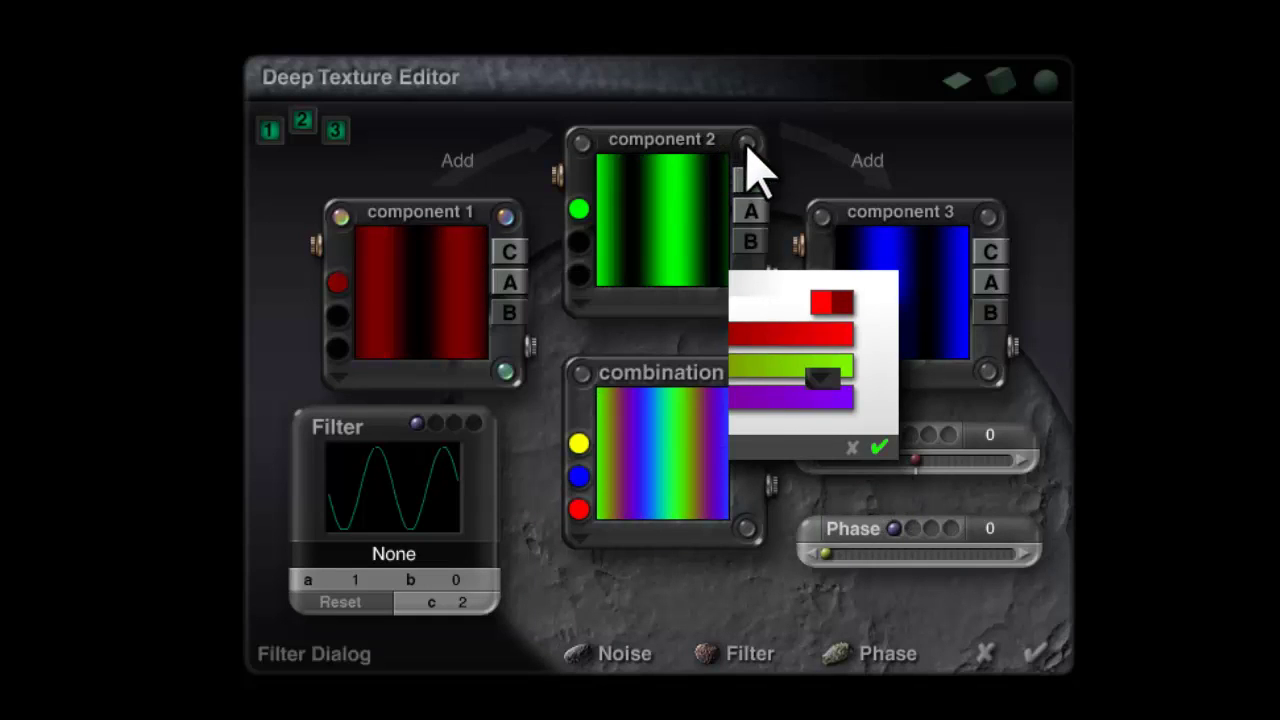
left_click(580, 209)
left_click_drag(805, 365, 677, 362)
left_click(877, 446)
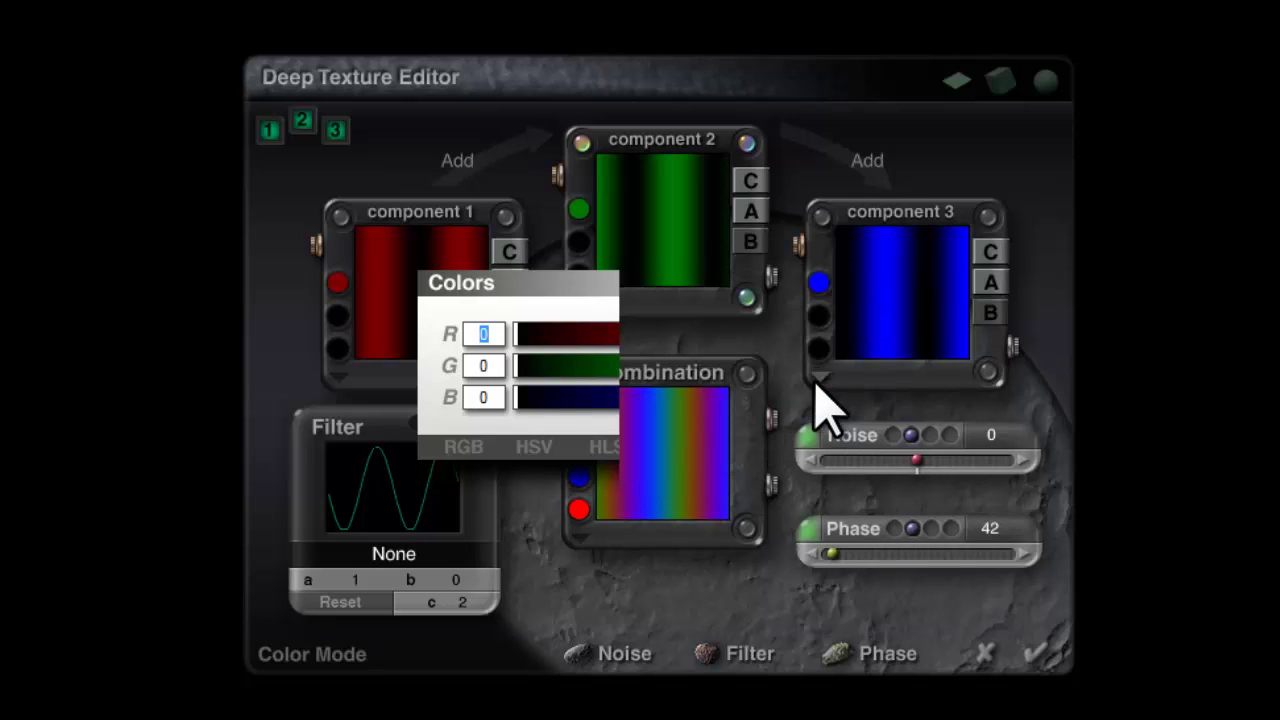
Lower component 3's blue to about 125 and apply the texture to the material.
left_click(822, 280)
left_click_drag(718, 397, 680, 400)
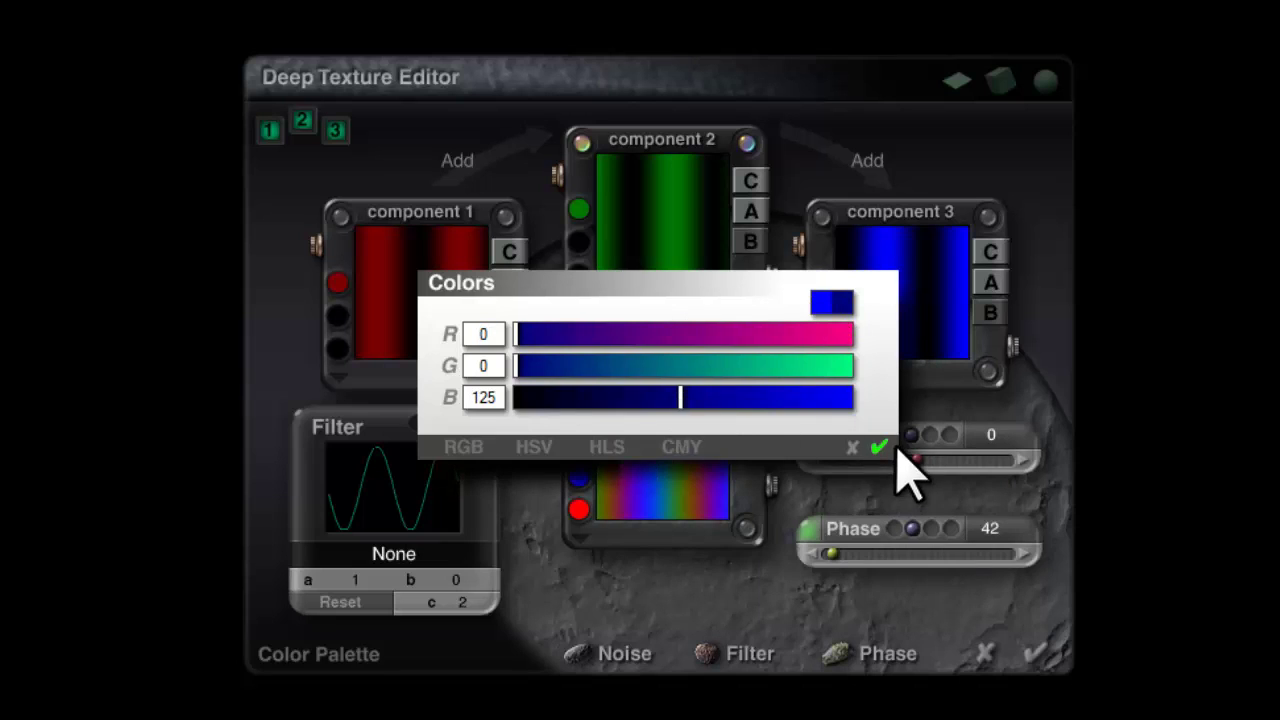
left_click(879, 447)
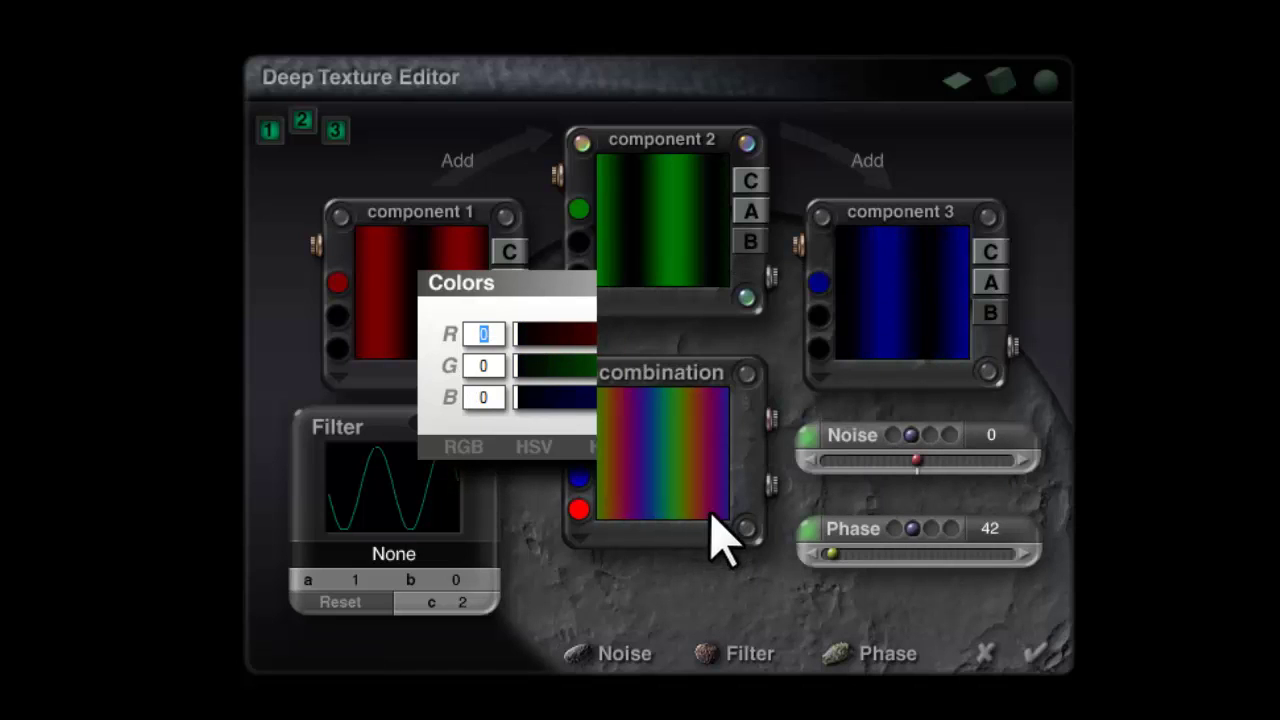
left_click(1036, 654)
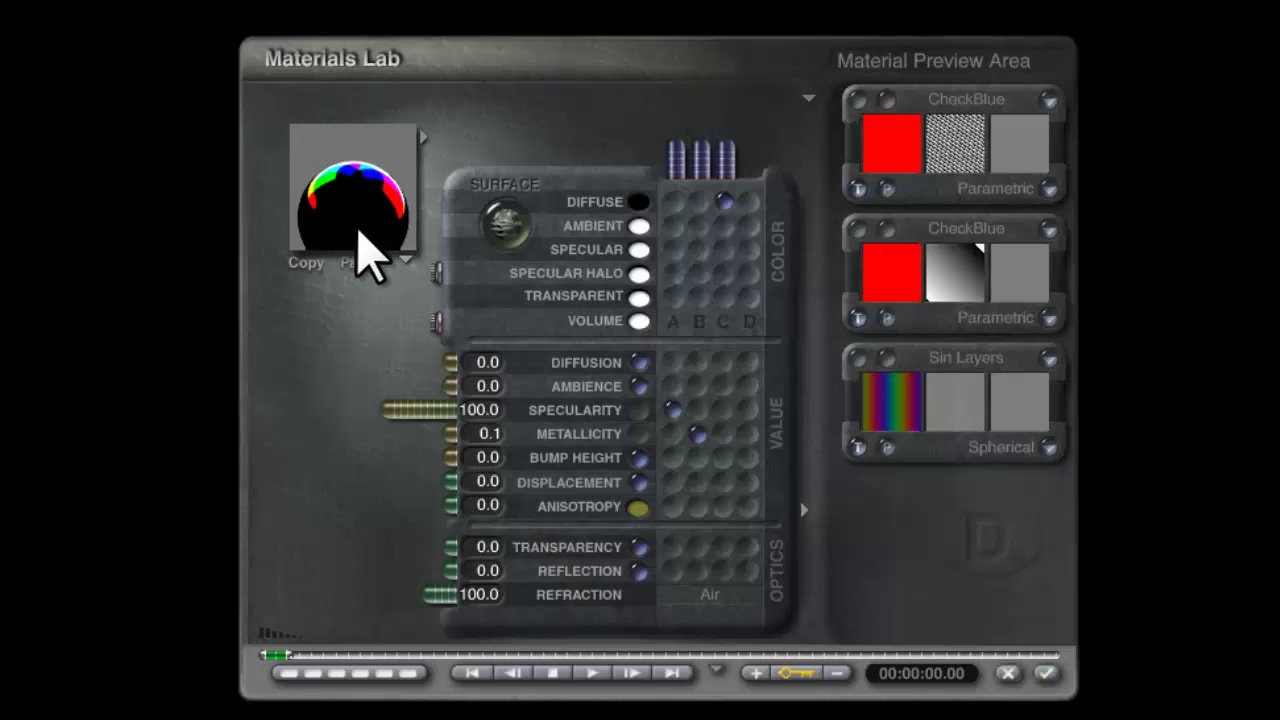